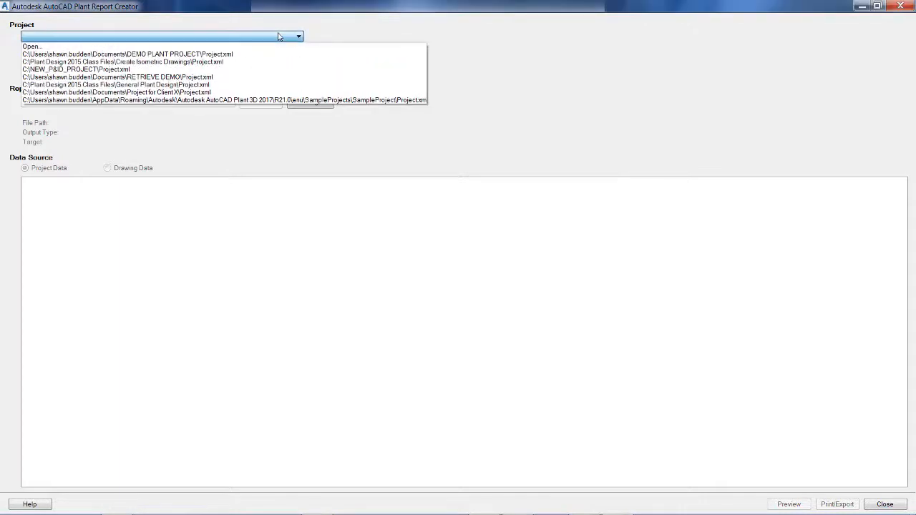
Load the DEMO PLANT PROJECT Project.xml and start a new blank report configuration
click(209, 54)
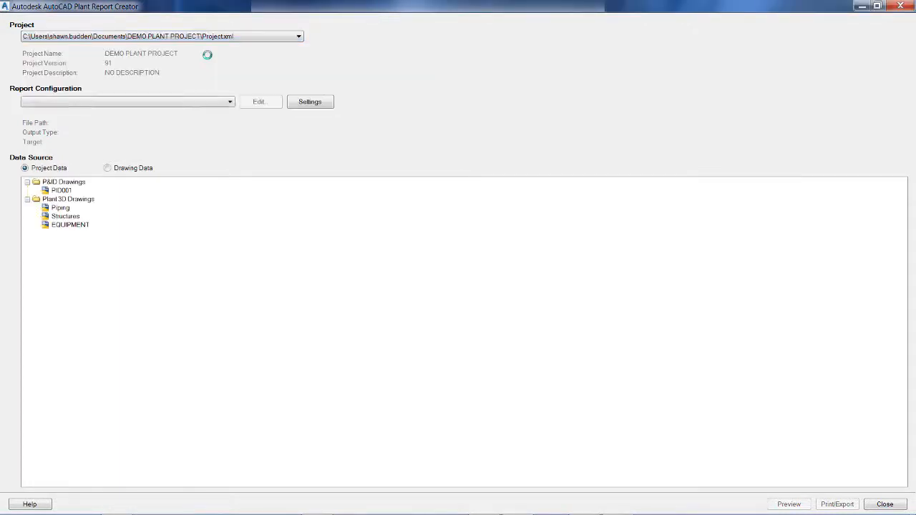
click(196, 101)
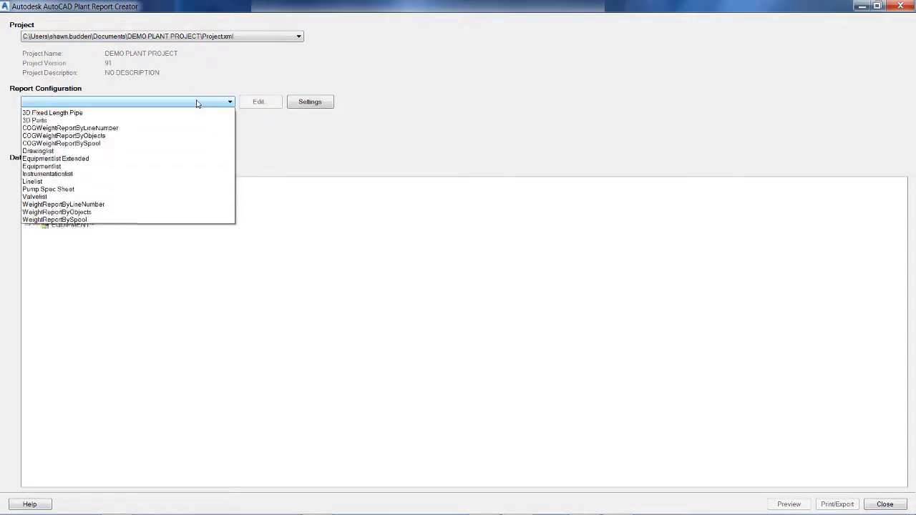
click(197, 101)
click(196, 101)
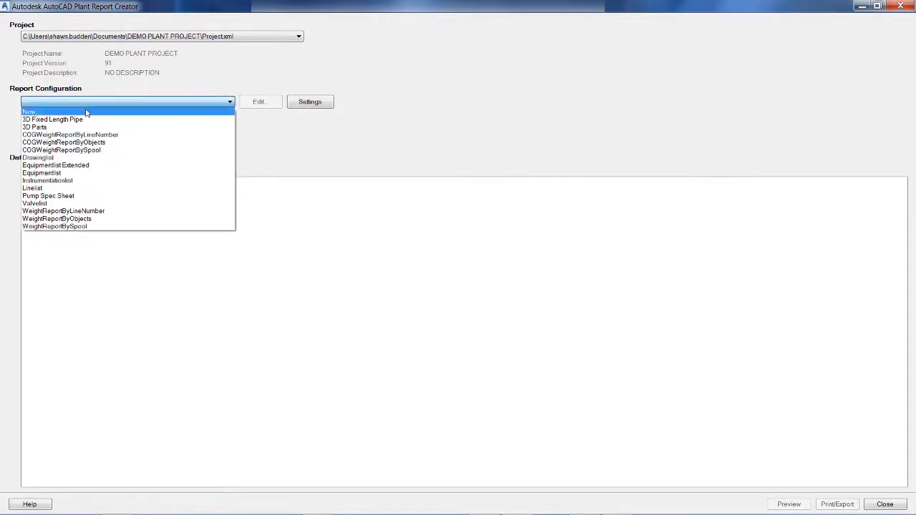
click(37, 113)
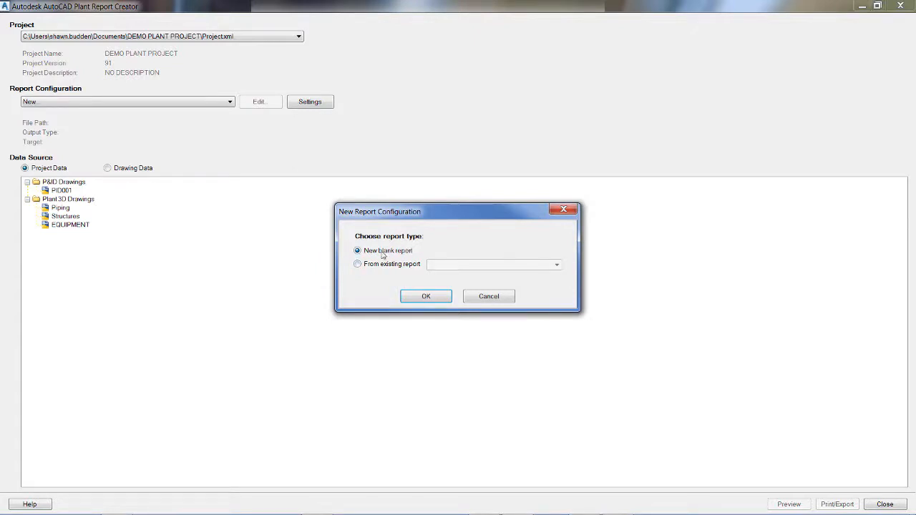
click(426, 296)
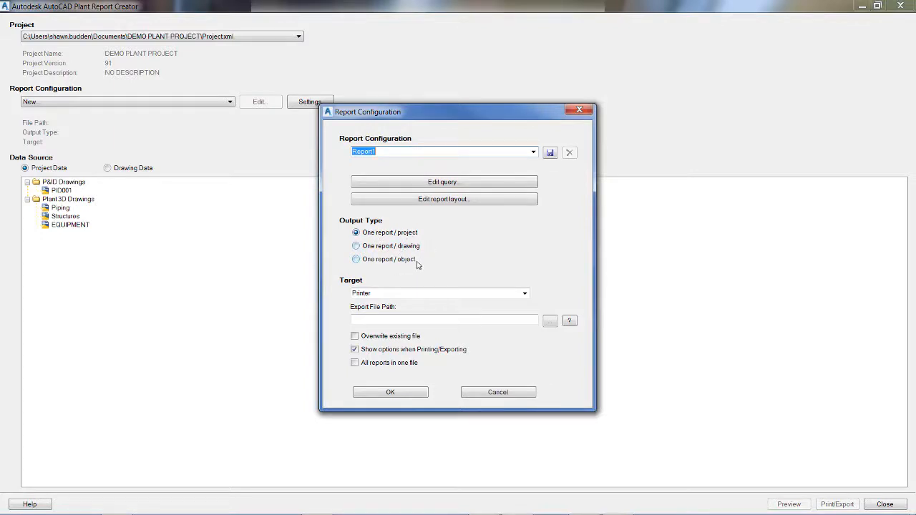
Set the report's target to PDF File and its export file path to the Desktop folder
click(526, 293)
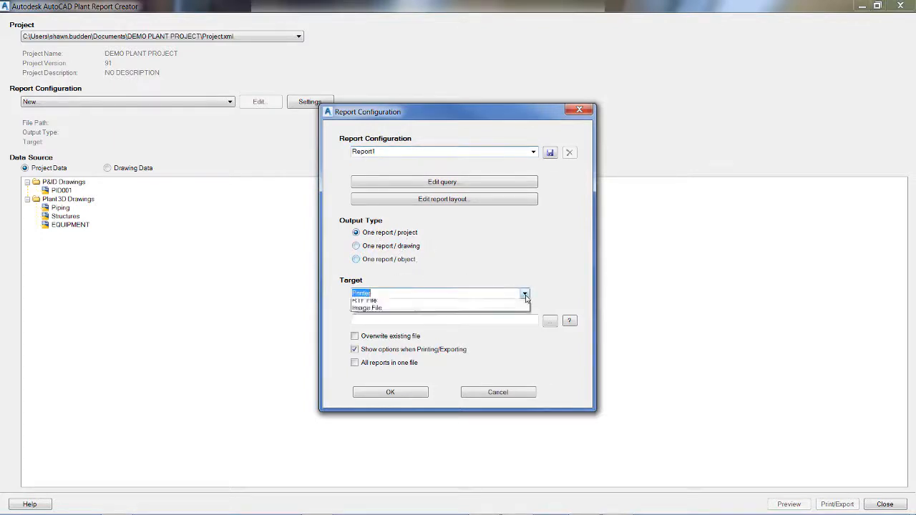
click(515, 294)
click(524, 294)
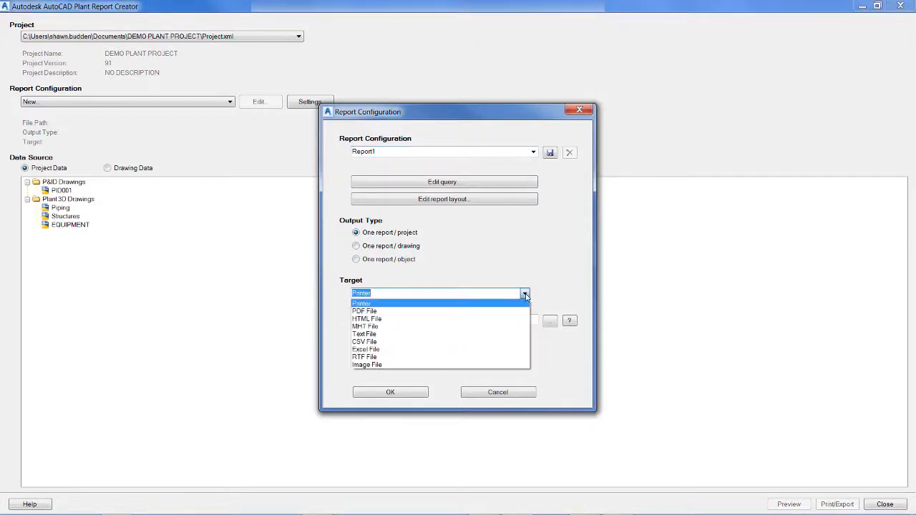
click(447, 311)
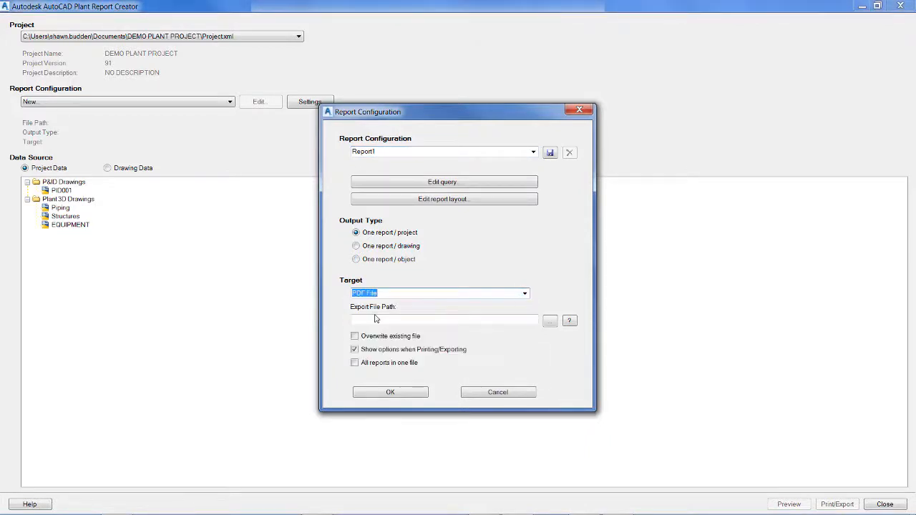
click(550, 321)
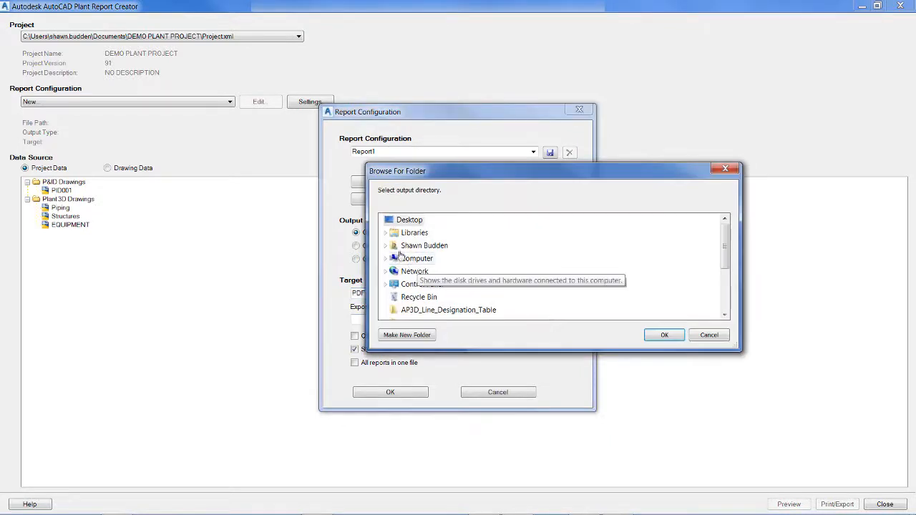
click(673, 336)
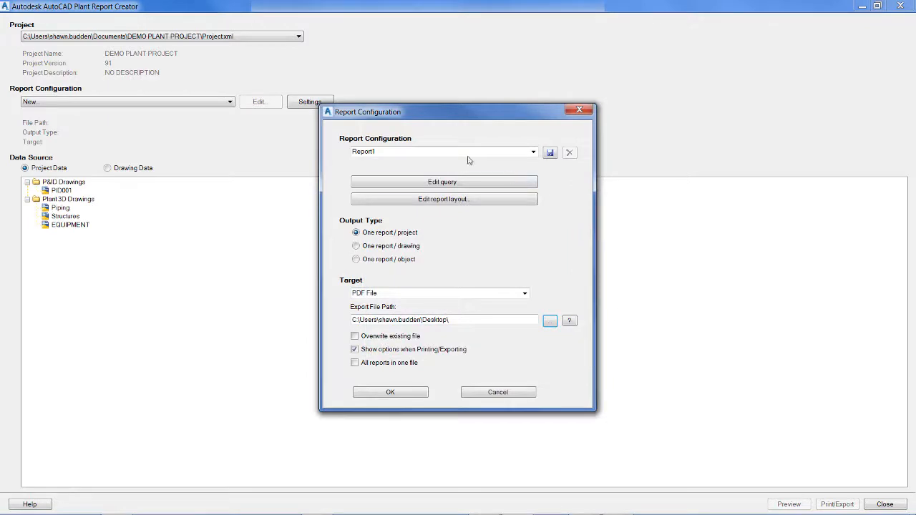
Open the report's query for editing and set its query type to Plant 3D Classes
click(370, 184)
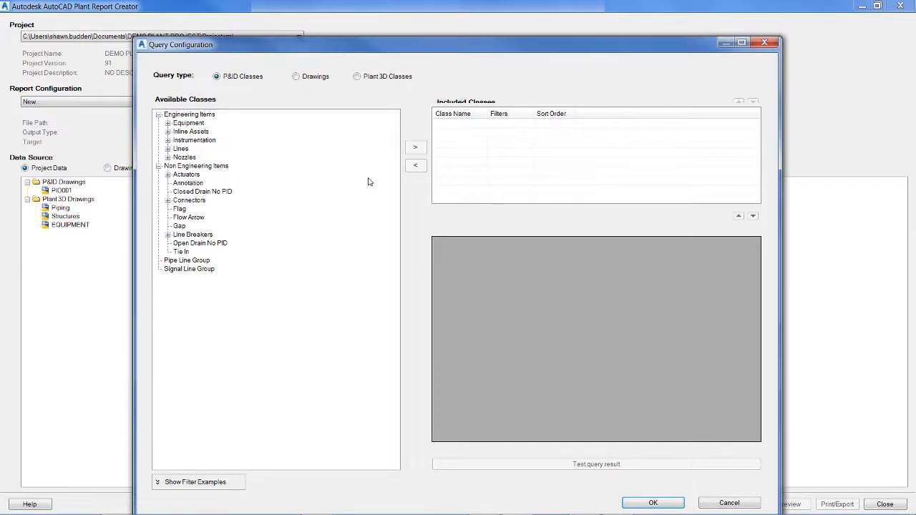
click(357, 77)
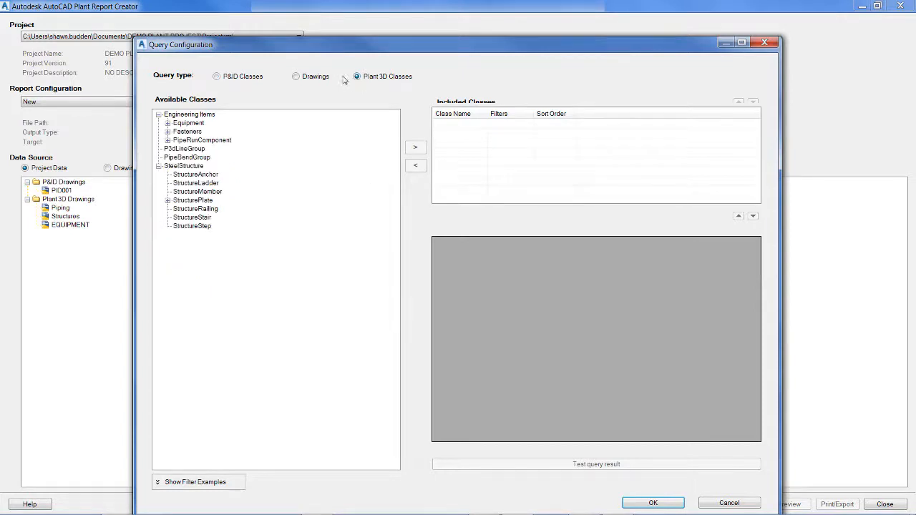
click(215, 140)
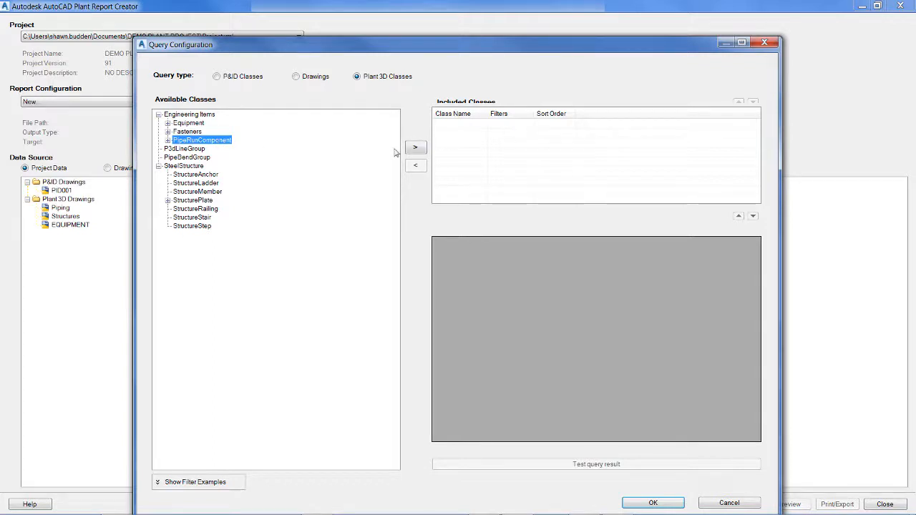
click(416, 147)
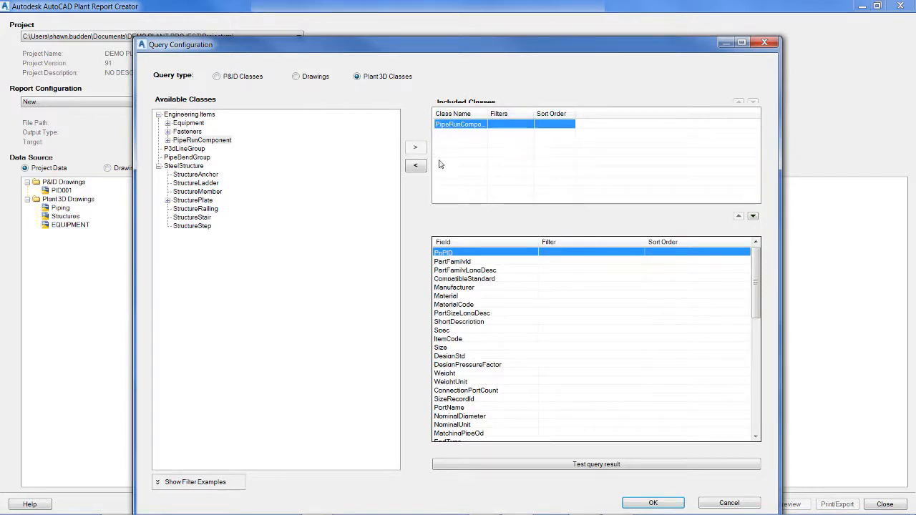
click(418, 167)
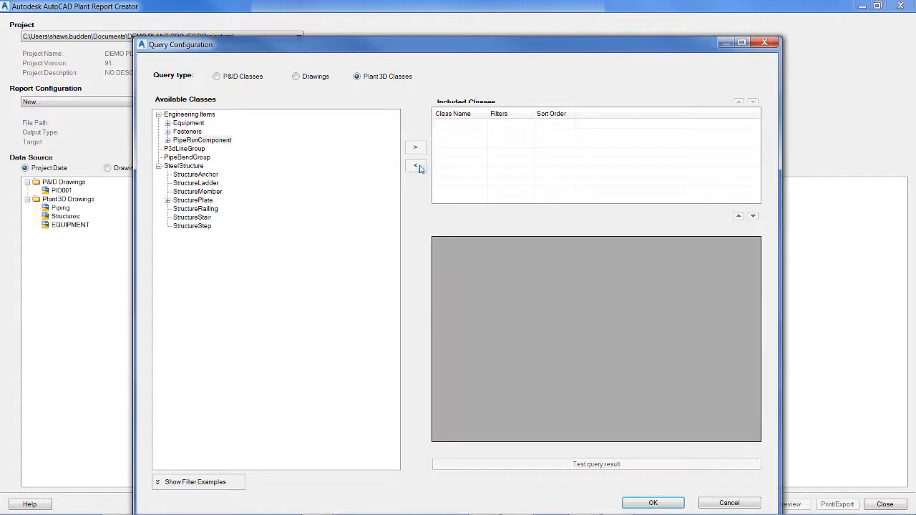
click(211, 142)
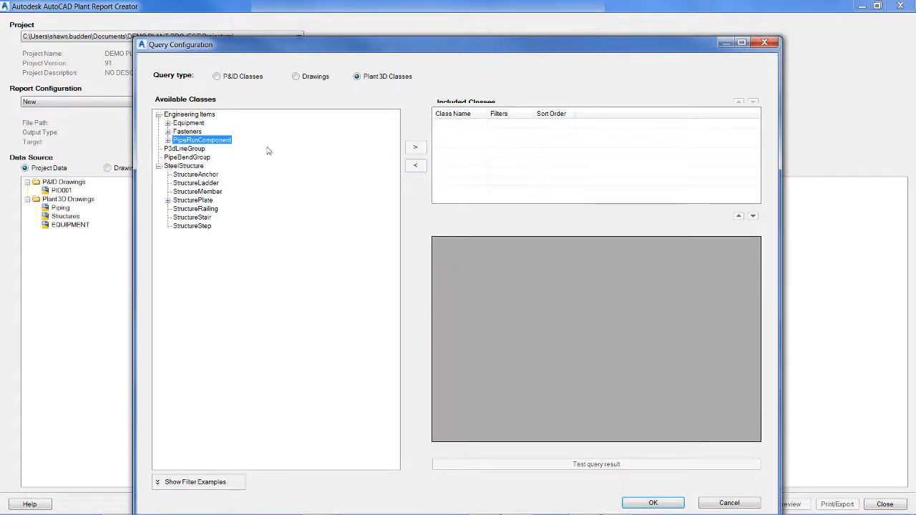
Include the Fasteners and PipeRunComponent classes in the query
click(187, 131)
click(416, 147)
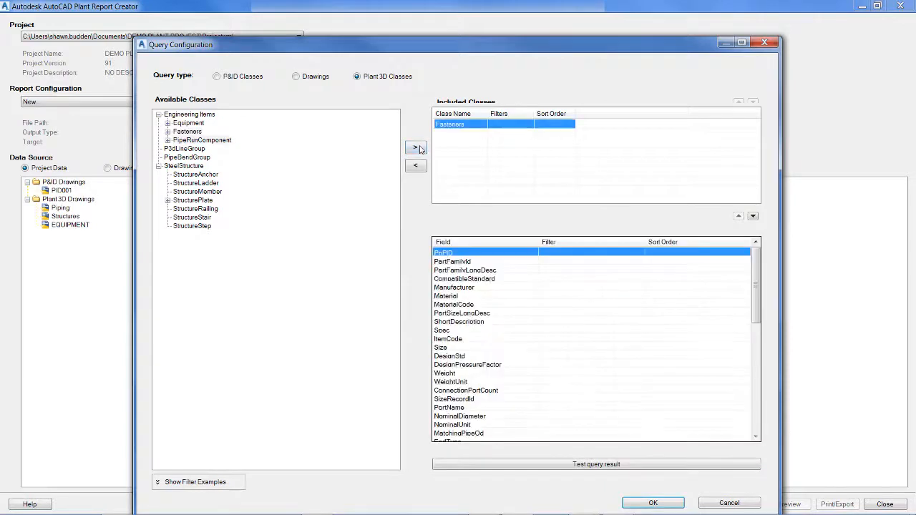
click(196, 133)
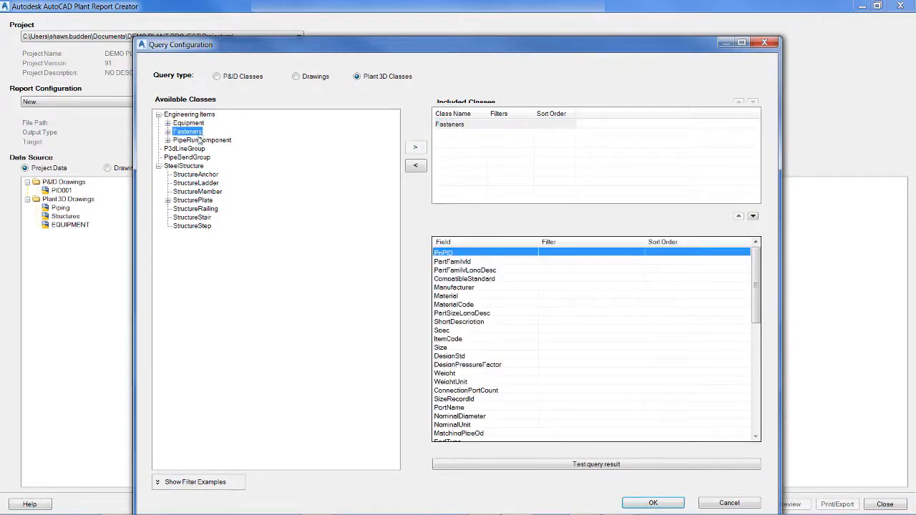
click(201, 140)
click(408, 149)
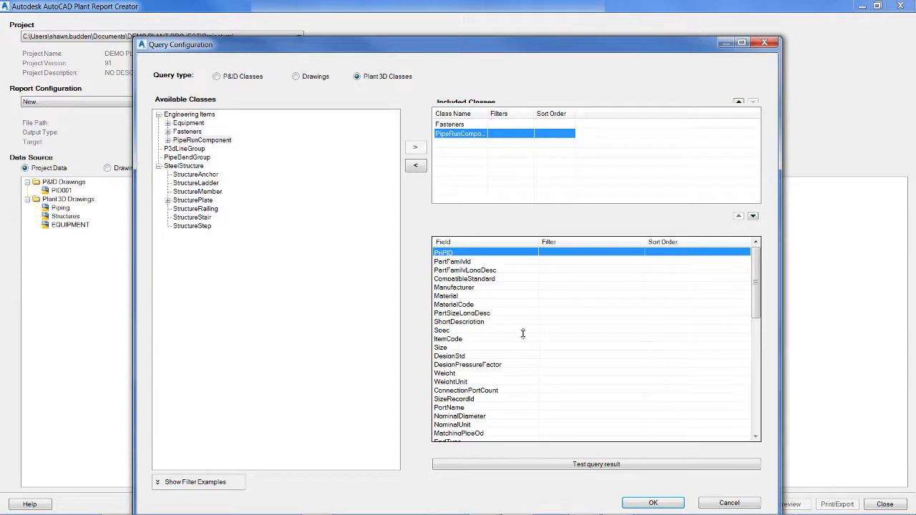
Show the filter examples and set the Spec filter of the PipeRunComponent class to <>'CS150'
click(546, 333)
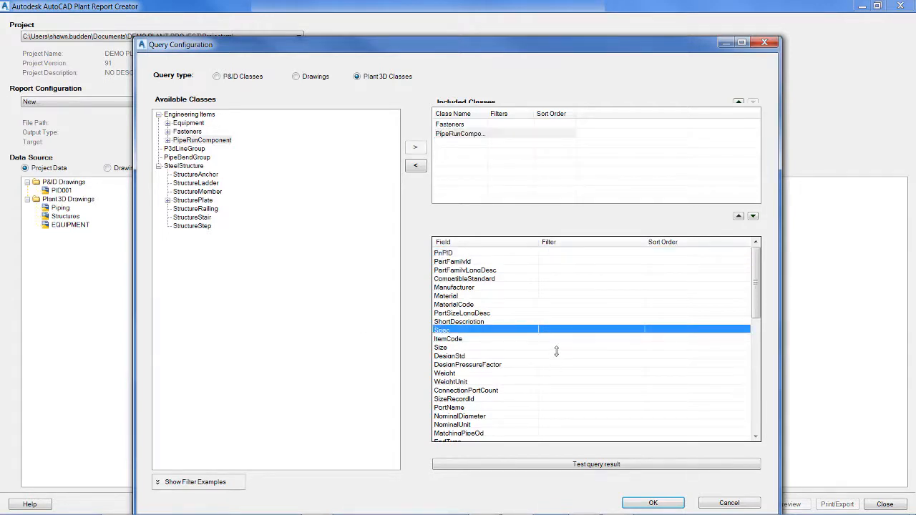
click(558, 347)
click(560, 348)
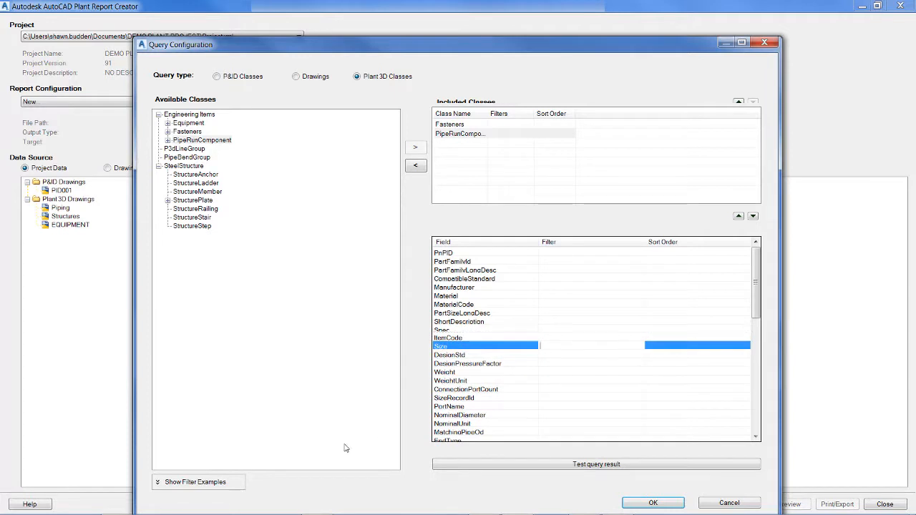
click(242, 482)
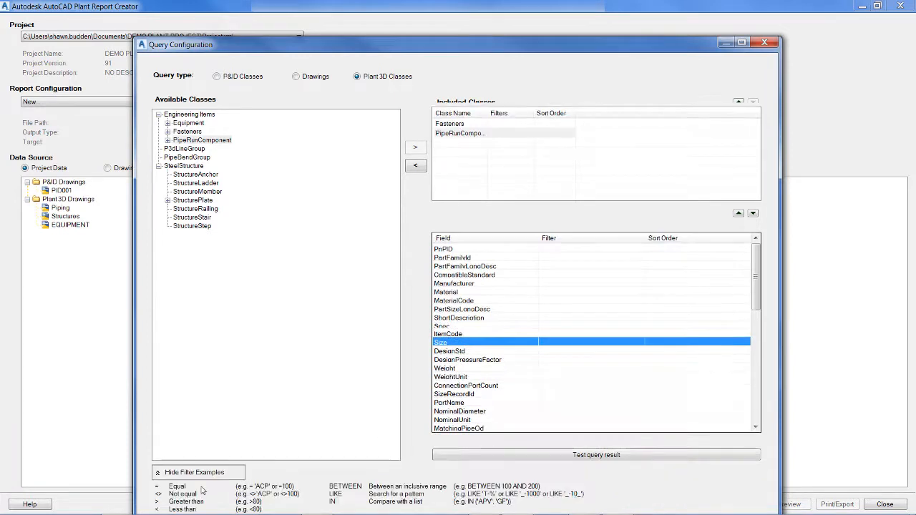
click(547, 328)
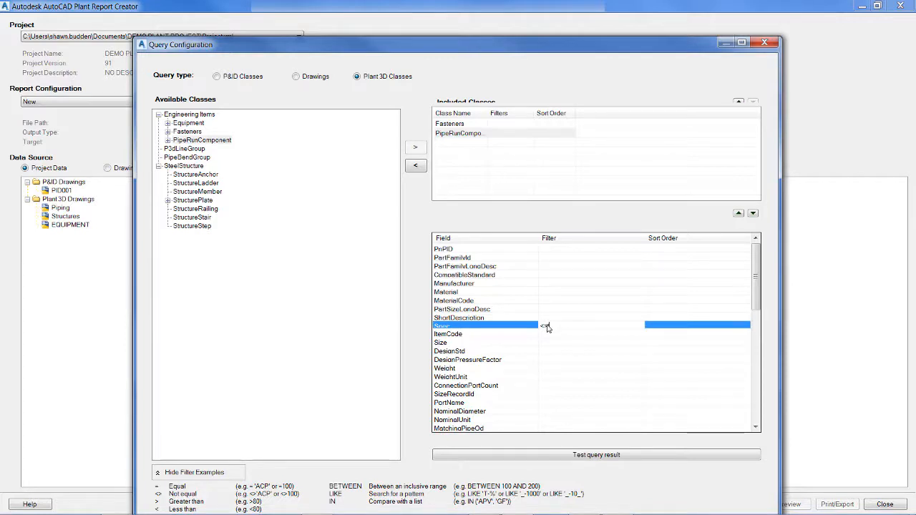
text(S150')
key(Return)
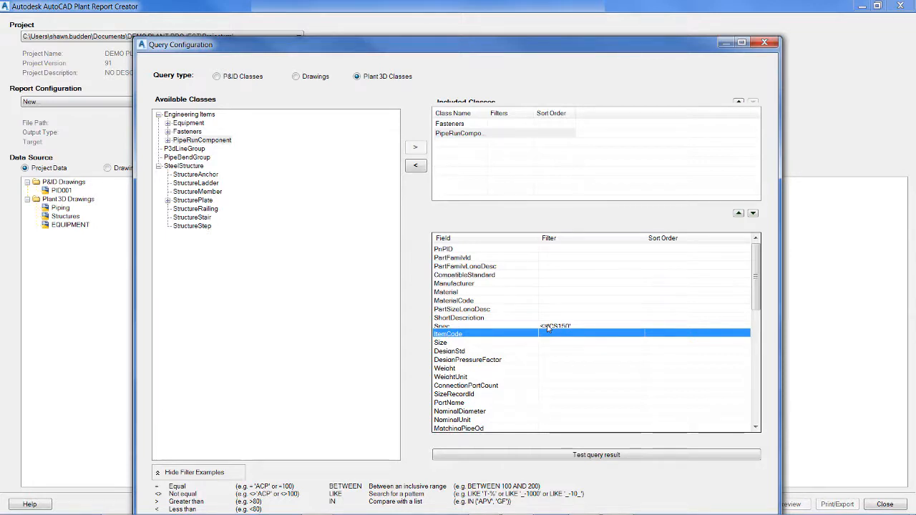
Try to filter the DesignStd field of PipeRunComponent by CS150 and clear the entry
click(562, 354)
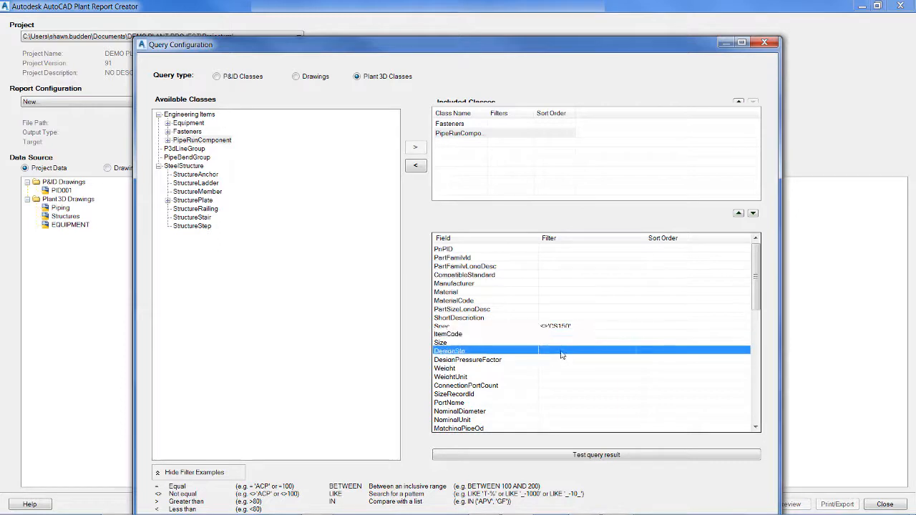
click(562, 355)
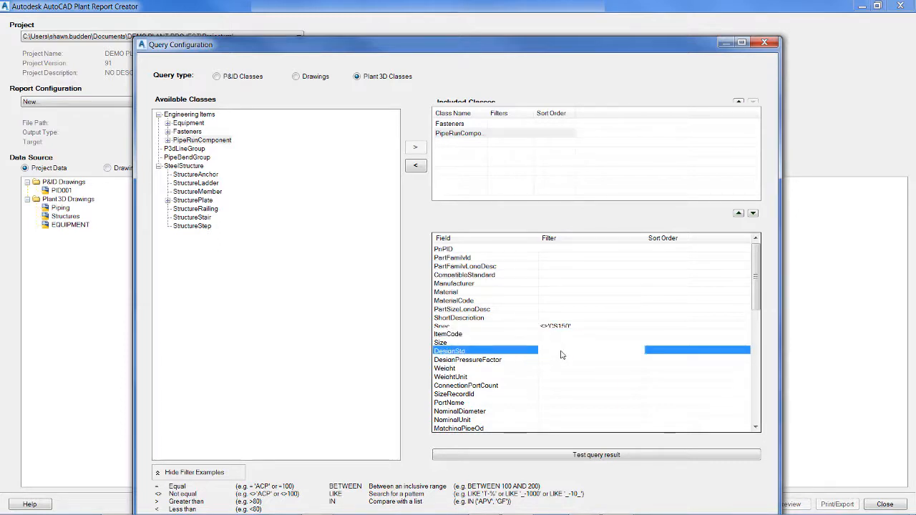
text(CS)
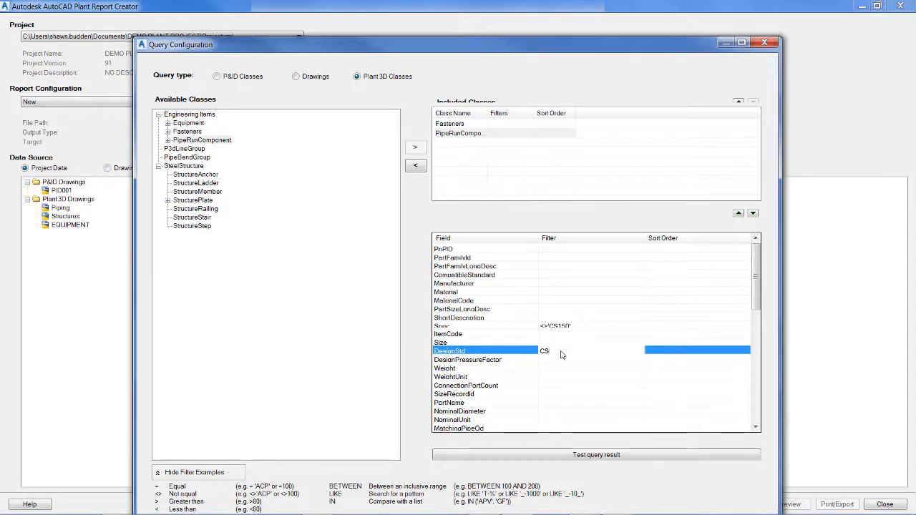
text(150)
key(Return)
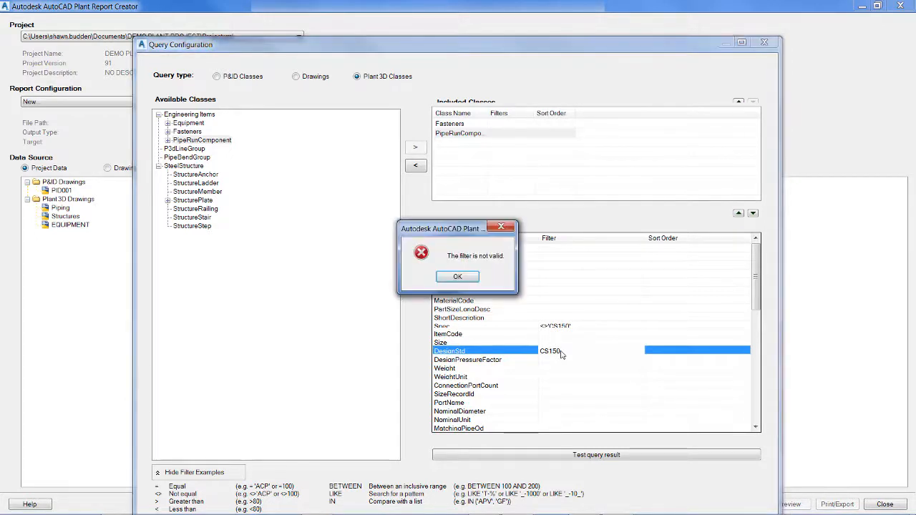
click(451, 277)
click(565, 353)
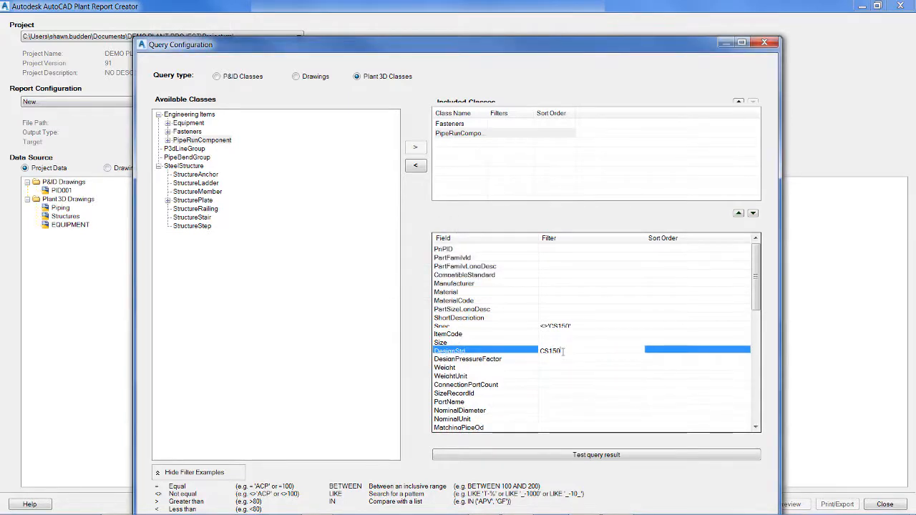
drag(563, 352, 529, 345)
key(BackSpace)
Test the query result and close the result window
click(582, 460)
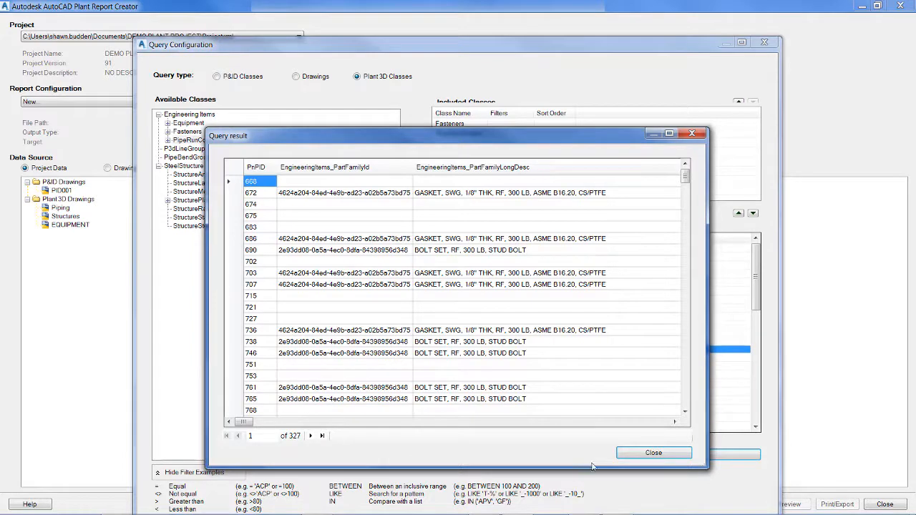
click(630, 455)
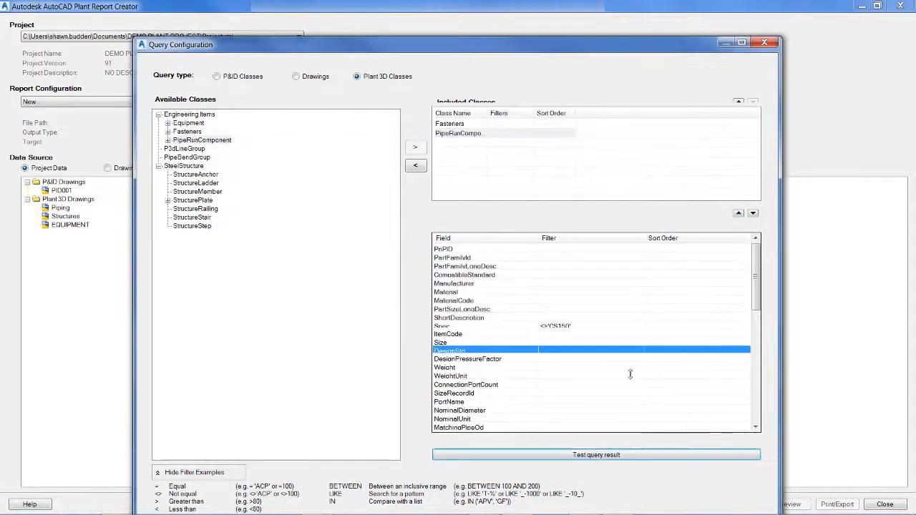
Set the sort order of the PartFamilyId field of PipeRunComponent to Z-A or 9-0
click(664, 250)
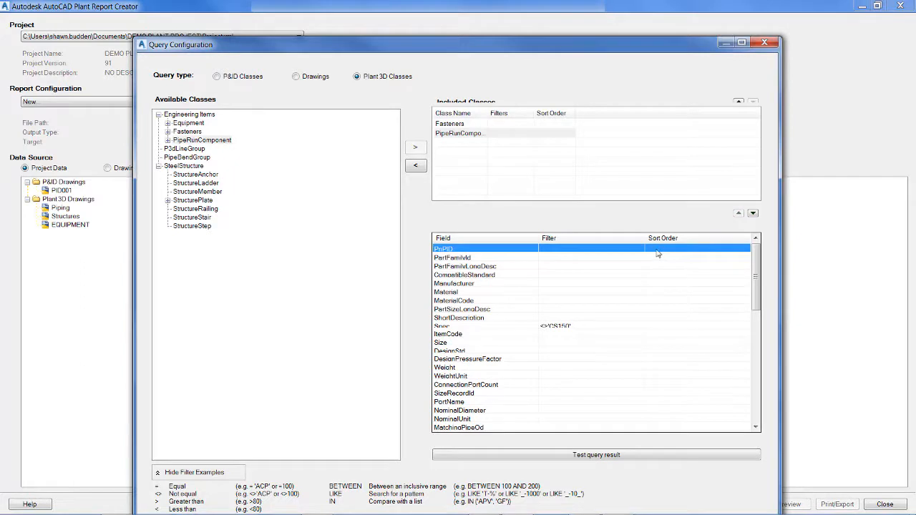
click(658, 258)
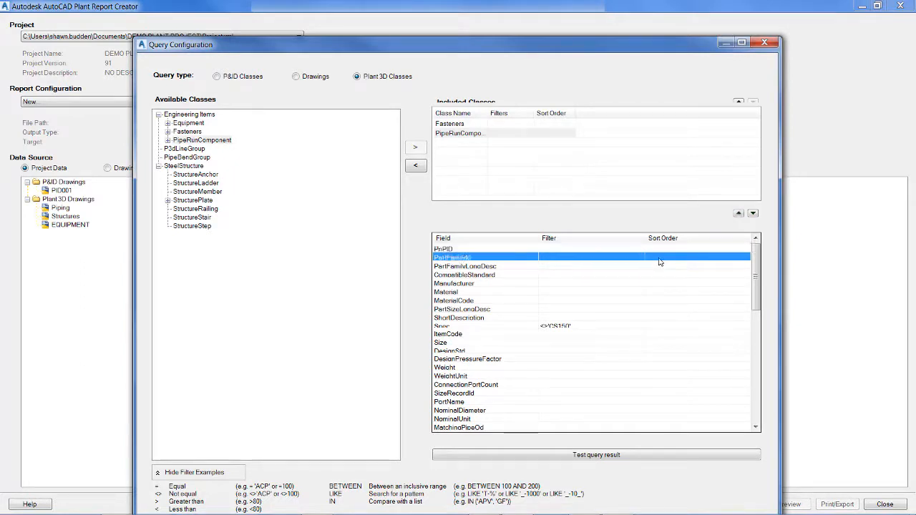
click(659, 258)
click(692, 258)
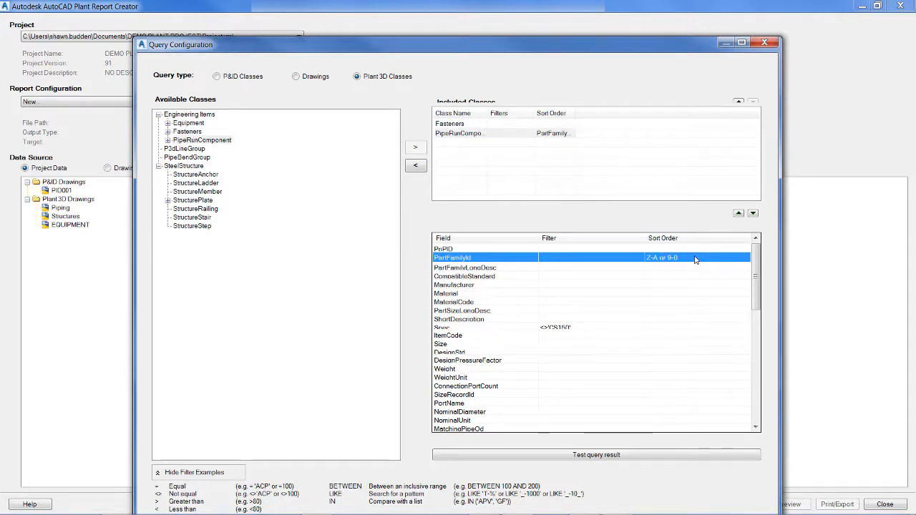
click(694, 259)
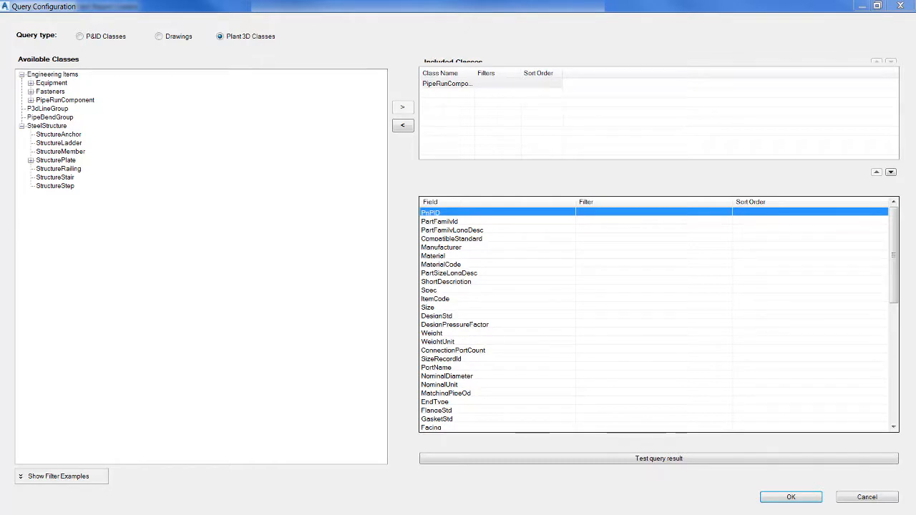
Accept the query configuration and replace the default name of the new report configuration
click(787, 496)
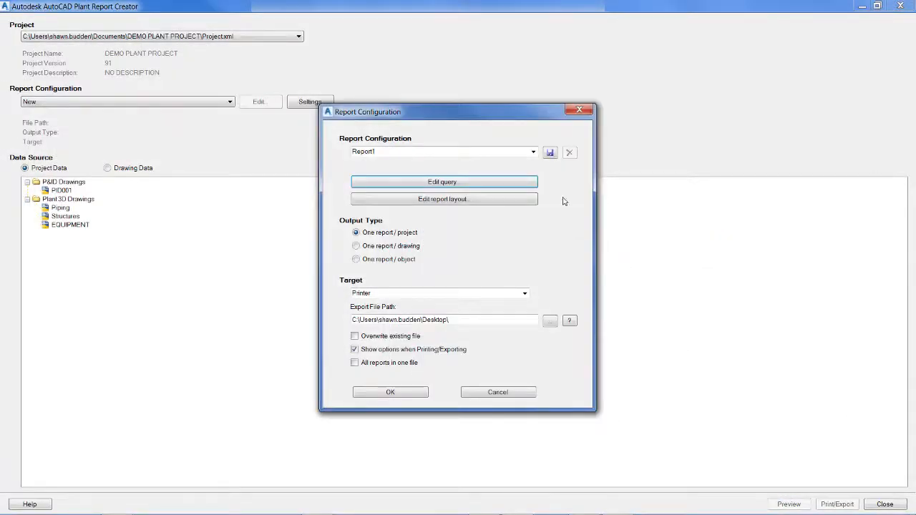
drag(390, 151, 354, 152)
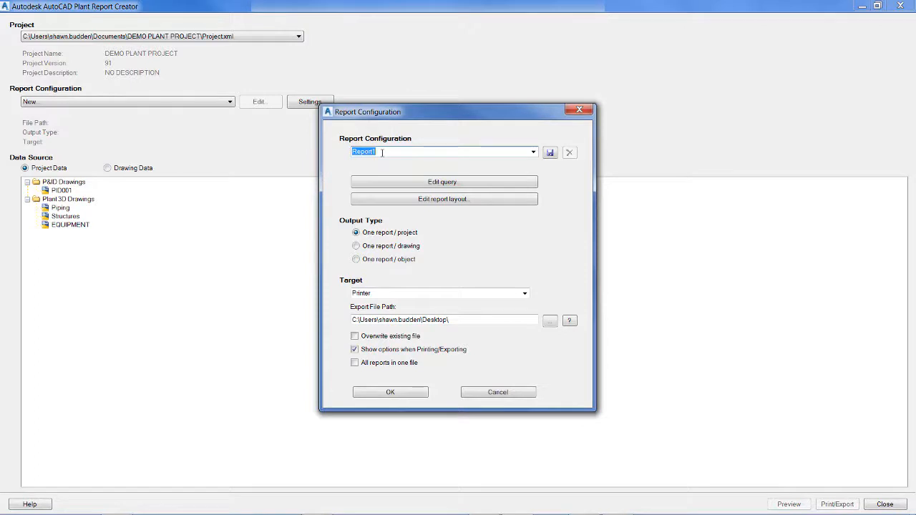
text(Piping)
Start the report layout and add the fields PnPID, Material, MaterialCode, Spec and ShortDescription to the report
click(404, 200)
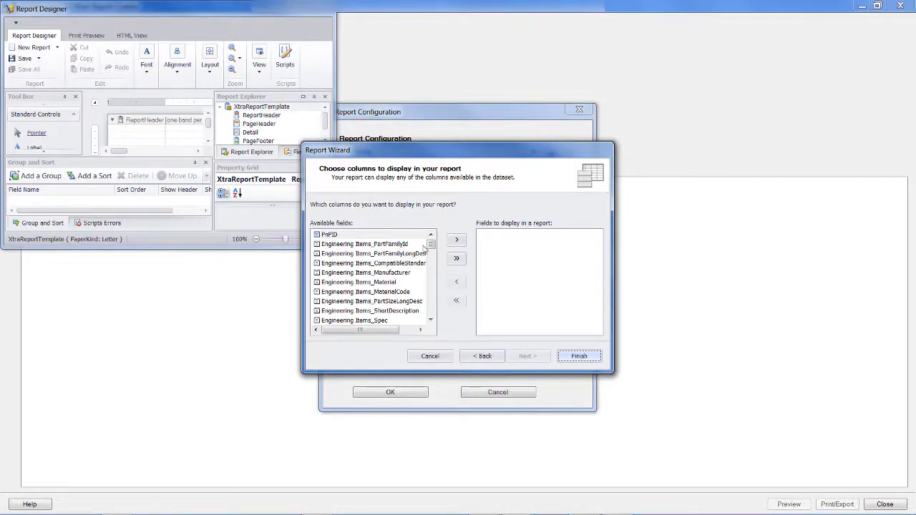
click(457, 240)
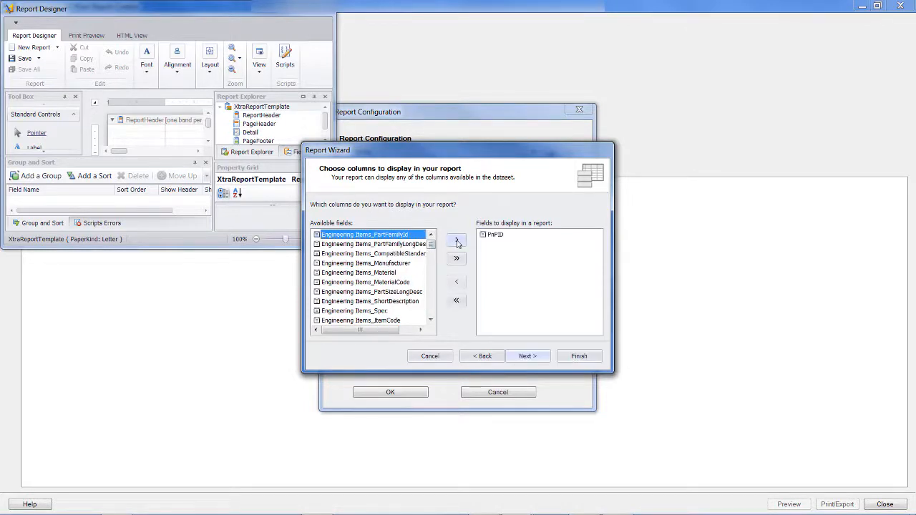
click(387, 273)
click(457, 241)
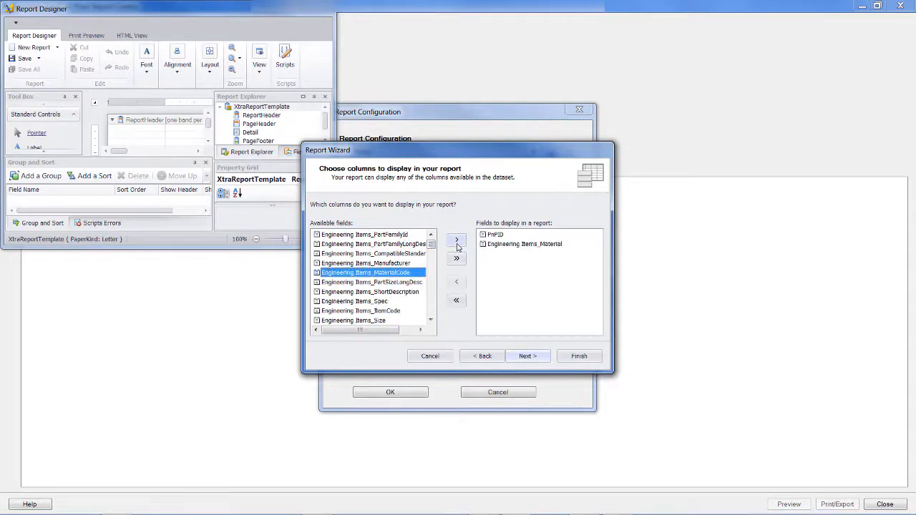
click(456, 241)
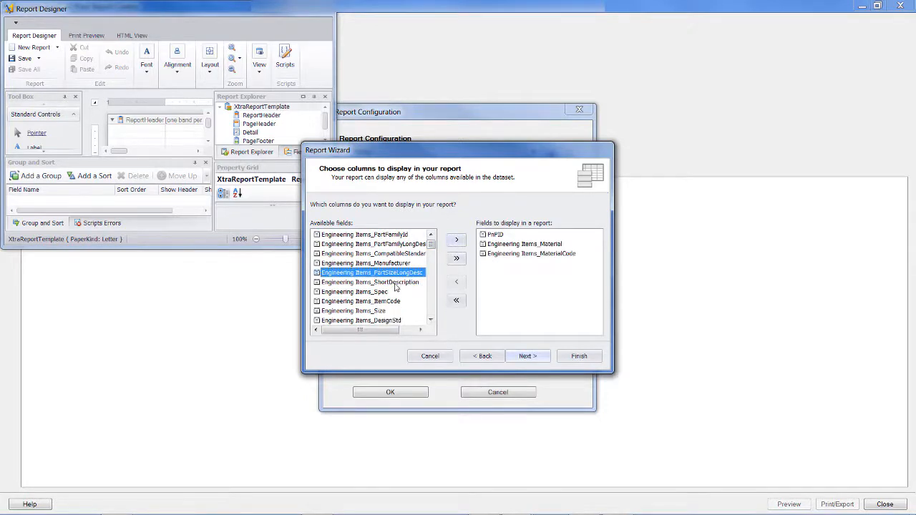
click(377, 293)
click(456, 242)
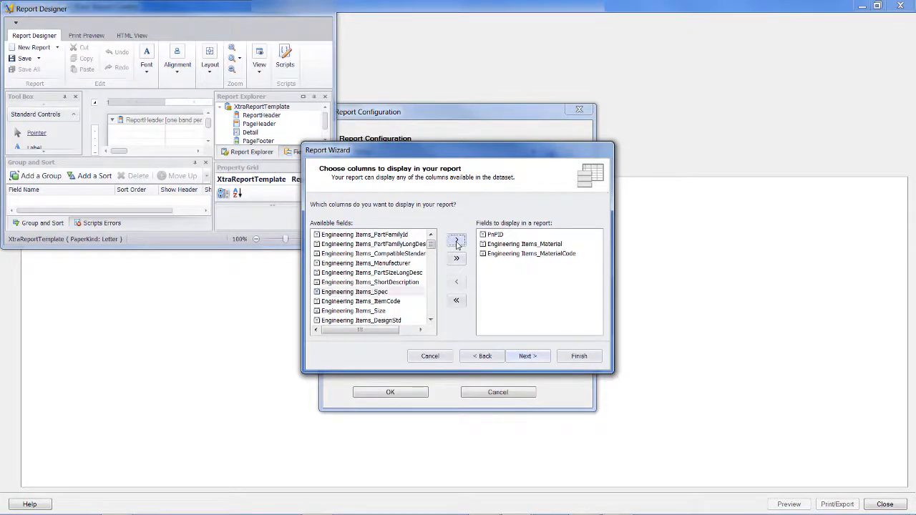
click(397, 283)
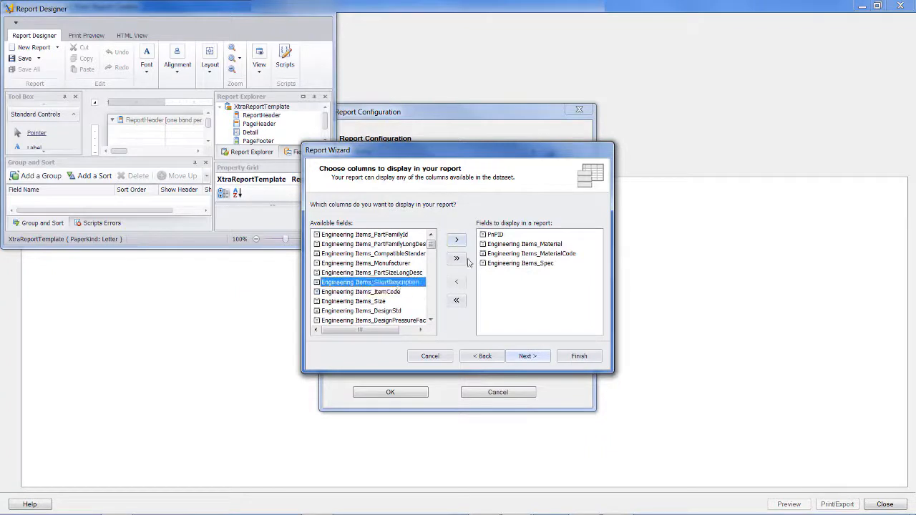
click(457, 240)
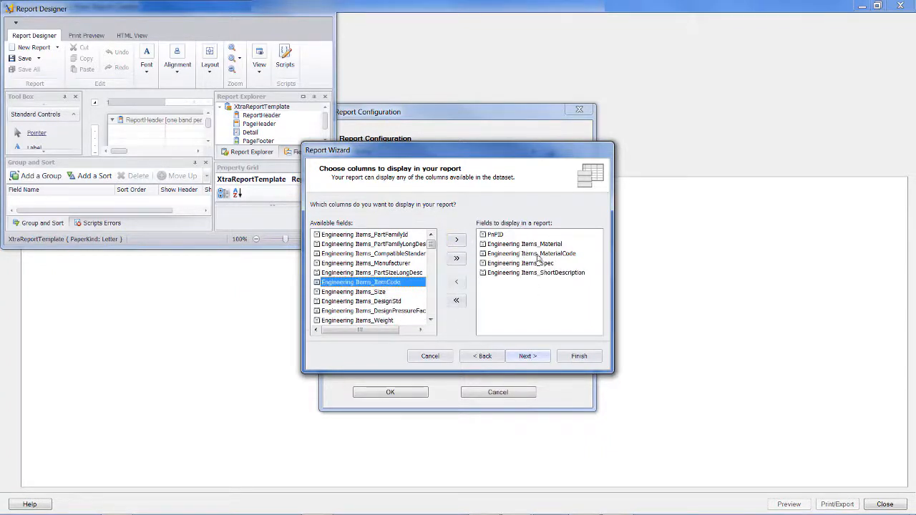
click(539, 360)
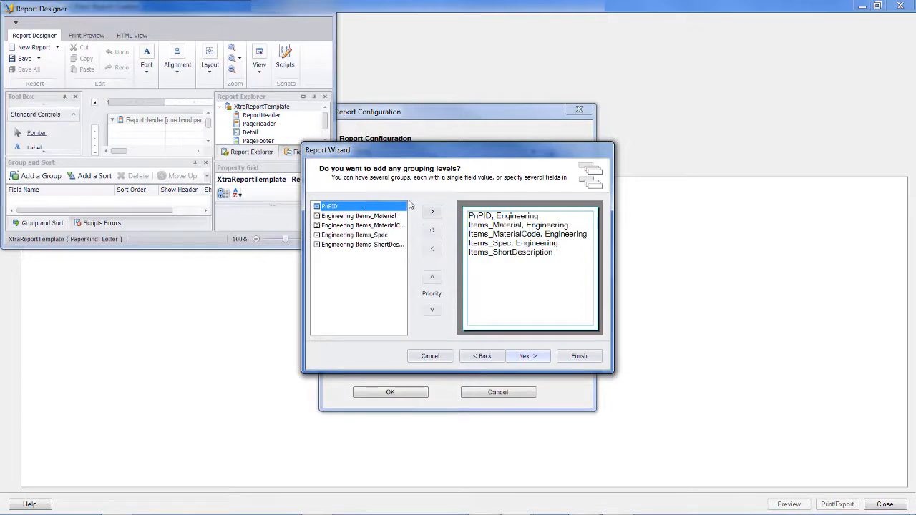
Try grouping the report by ShortDescription, Spec and MaterialCode with changed priorities, and remove all grouping levels
click(348, 246)
click(431, 213)
click(431, 214)
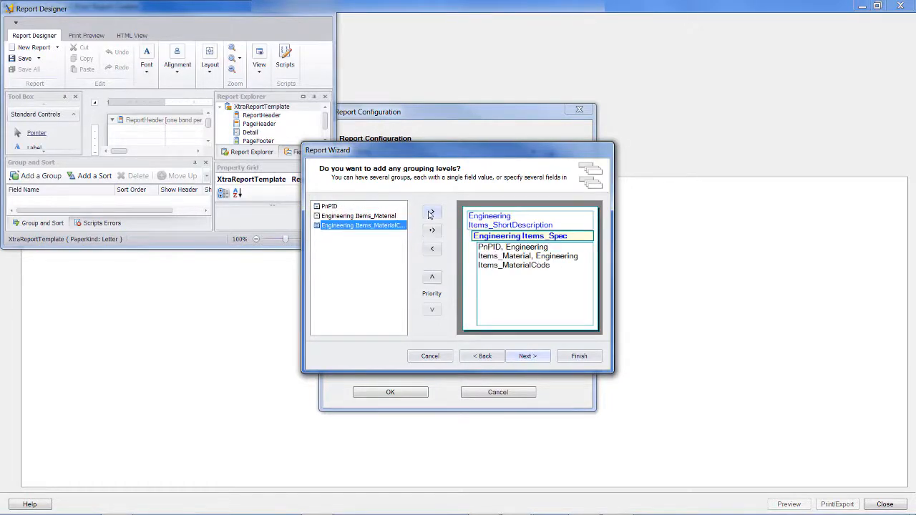
click(432, 278)
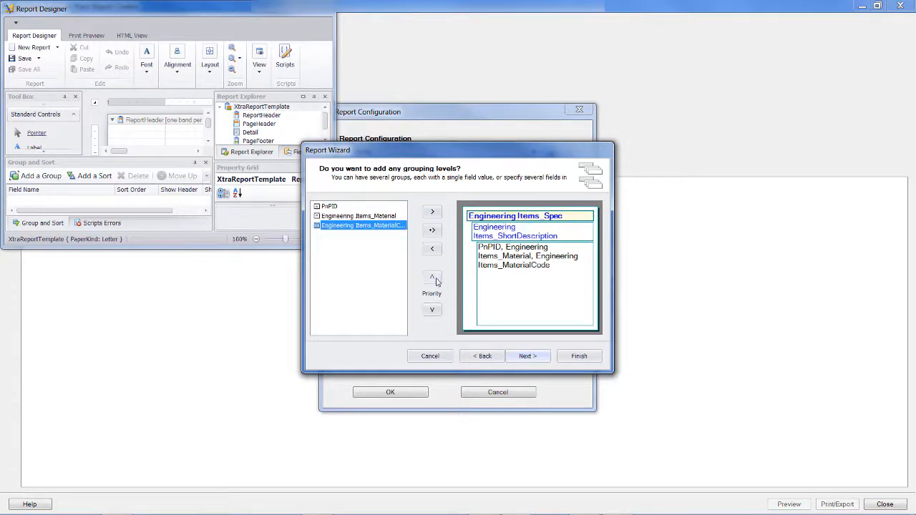
click(432, 311)
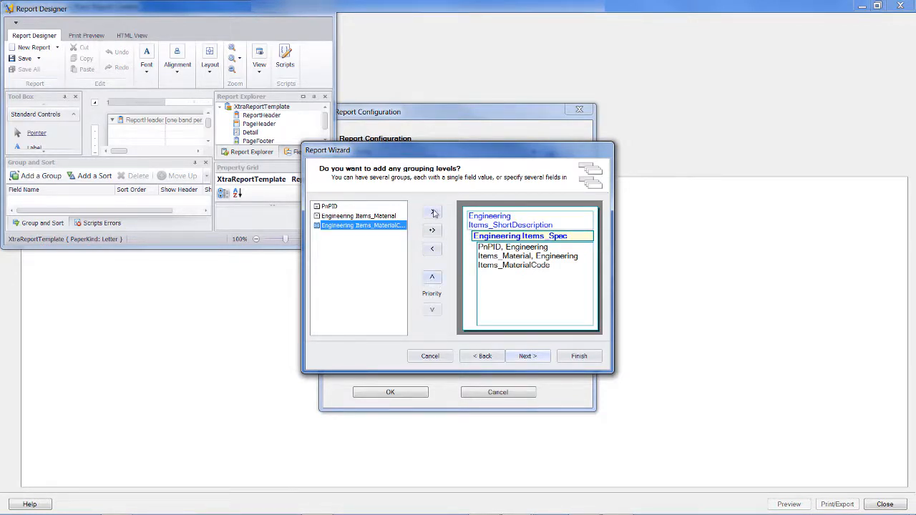
click(433, 213)
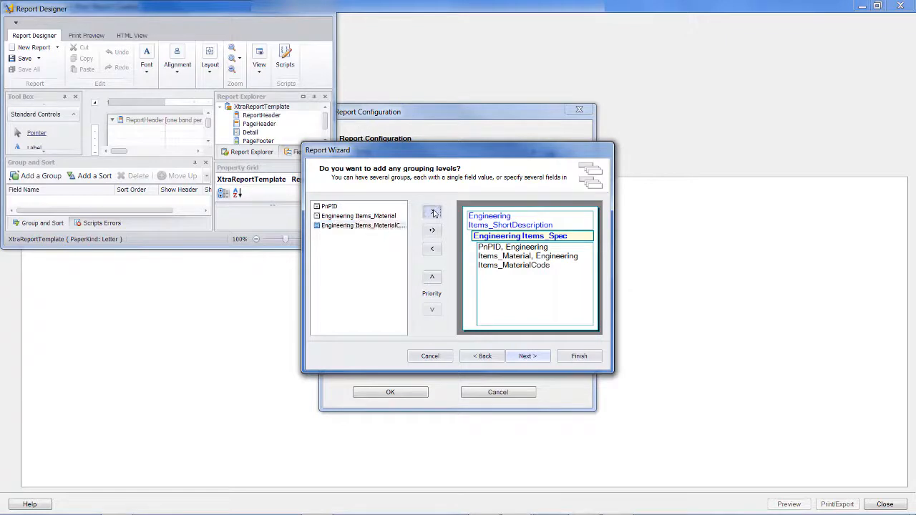
click(433, 249)
click(433, 249)
click(433, 249)
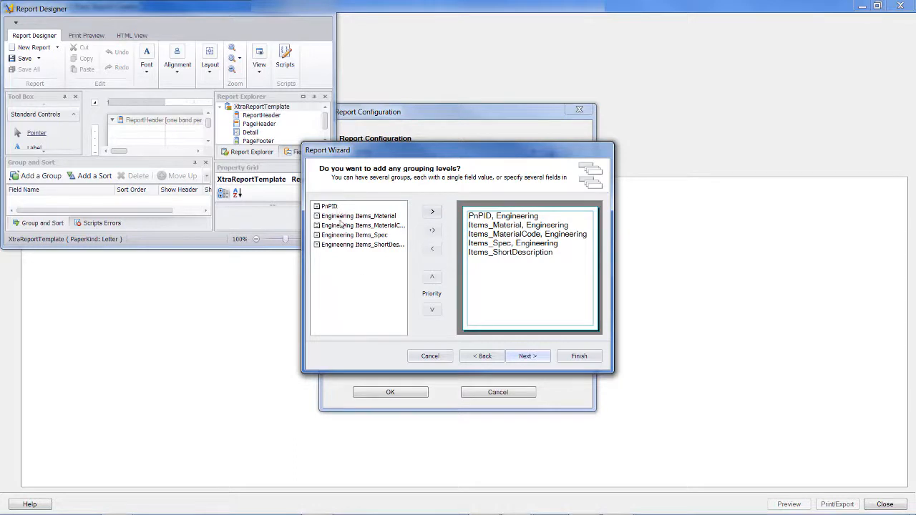
Continue without grouping levels and lay out the report as Justified in Portrait orientation
click(529, 356)
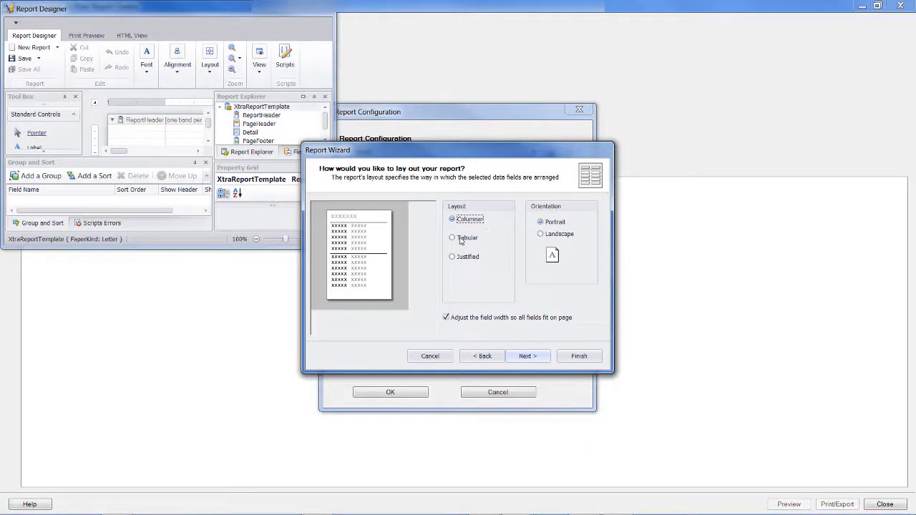
click(452, 239)
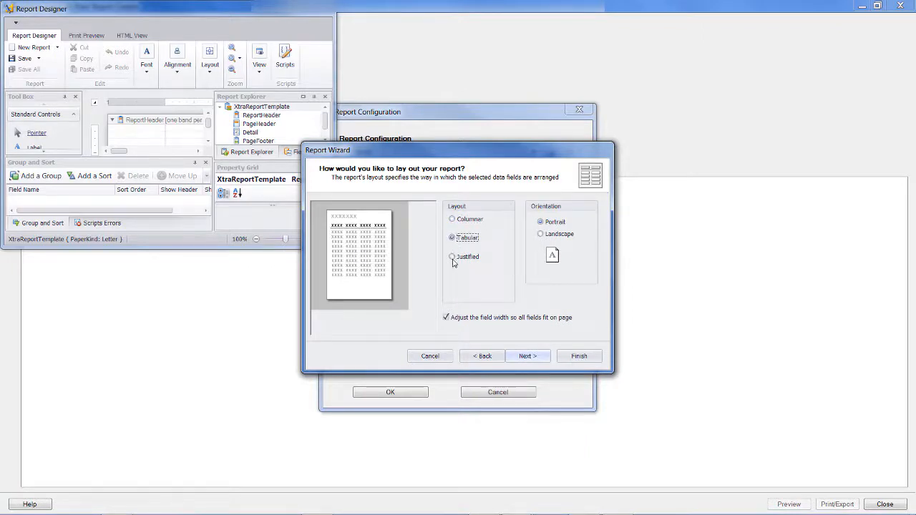
click(452, 257)
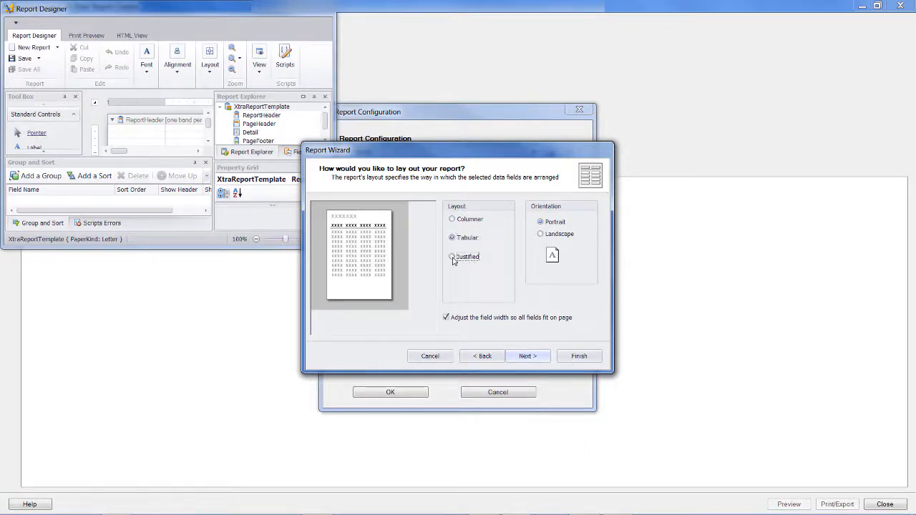
click(540, 234)
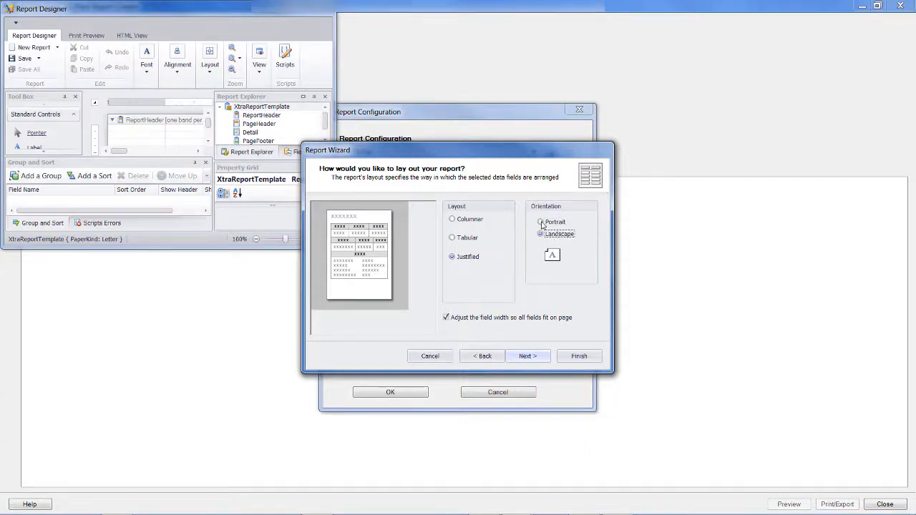
click(541, 222)
click(526, 356)
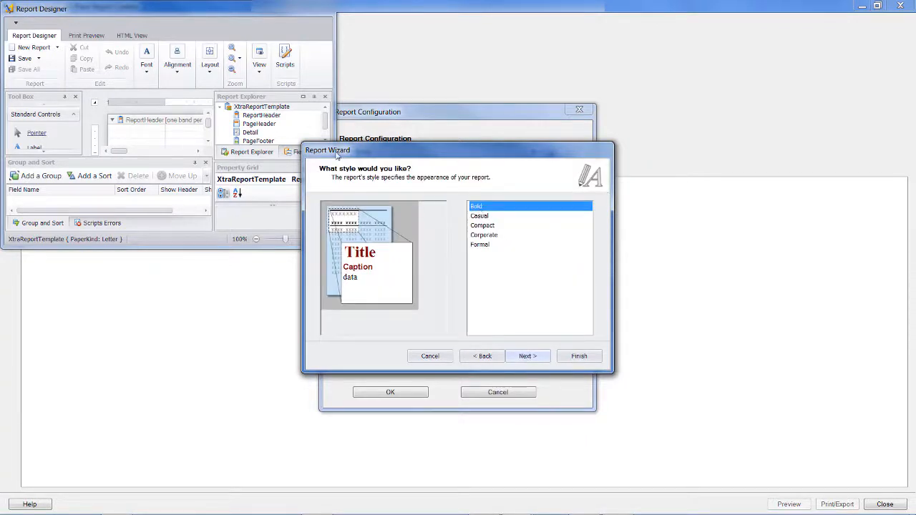
Compare the available report styles and apply the Formal style
click(479, 216)
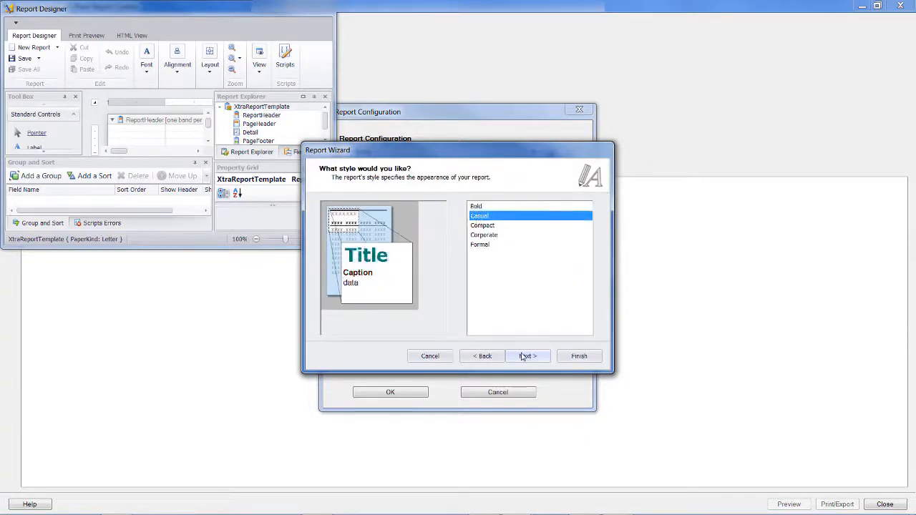
click(483, 226)
click(483, 235)
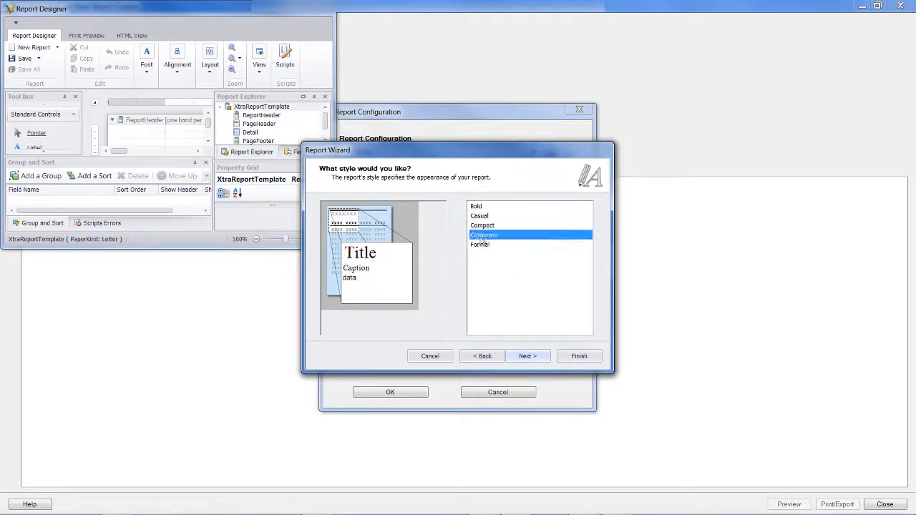
click(480, 244)
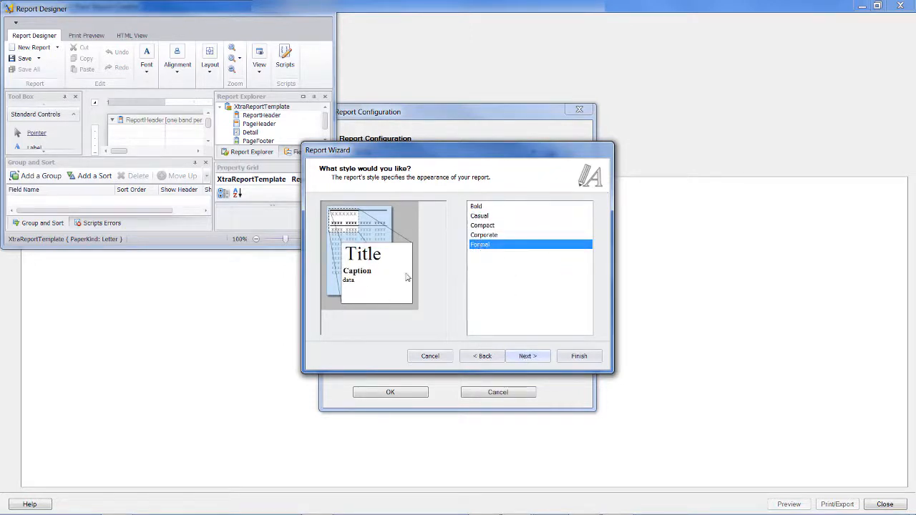
click(533, 360)
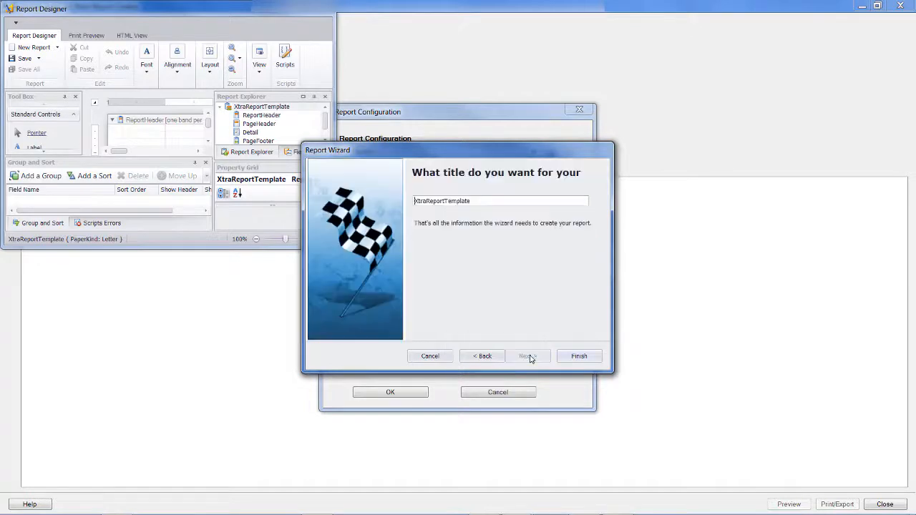
Title the report Piping and finish the report wizard
drag(473, 200, 413, 204)
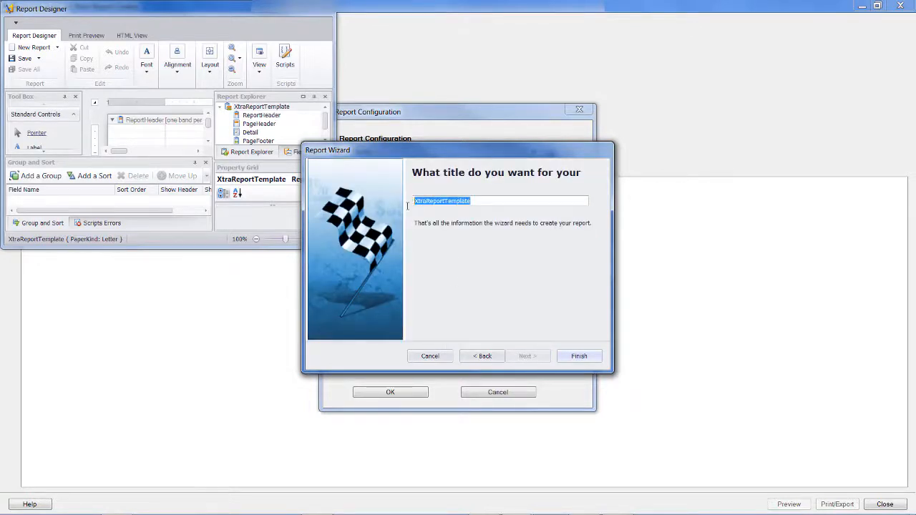
text(Piping)
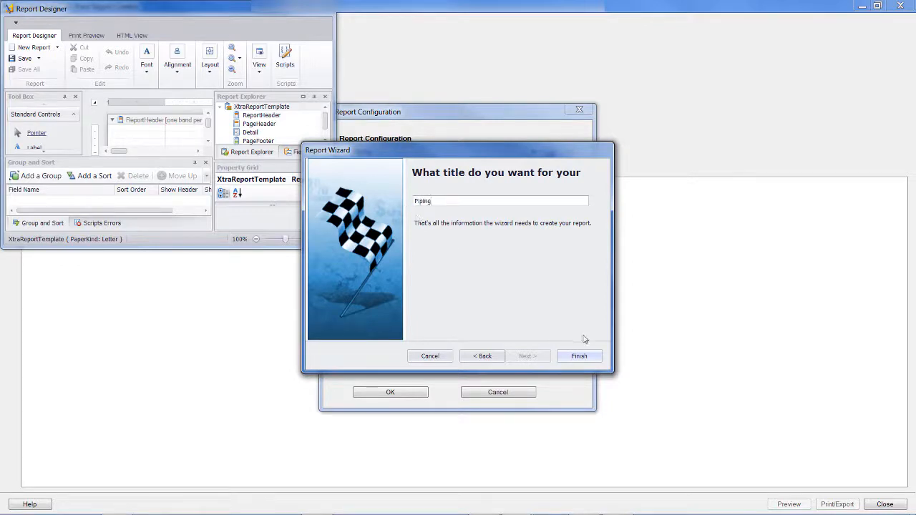
click(576, 358)
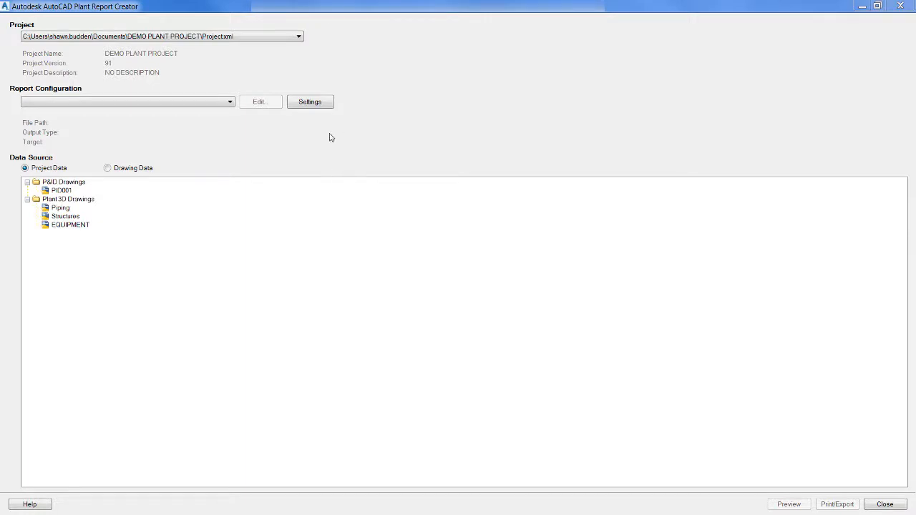
Choose the 3D Fixed Length Pipe report configuration and open its report layout for editing
click(174, 101)
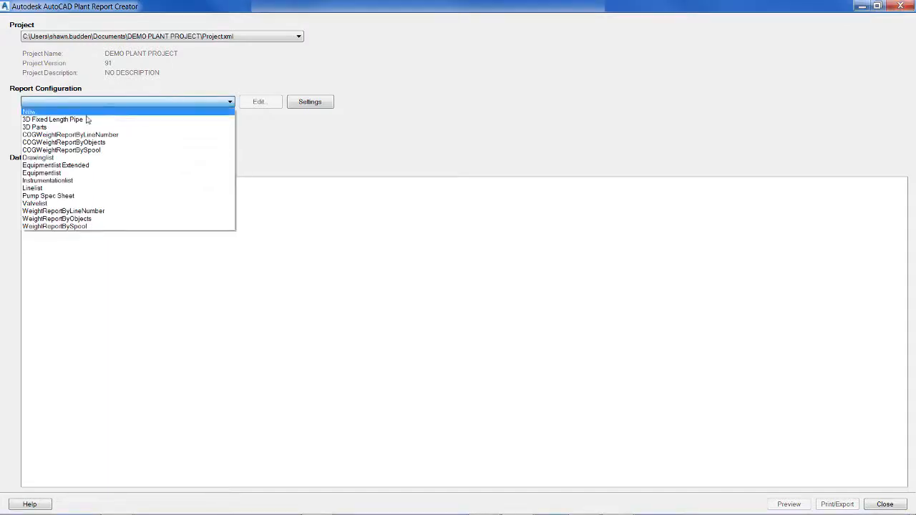
click(50, 120)
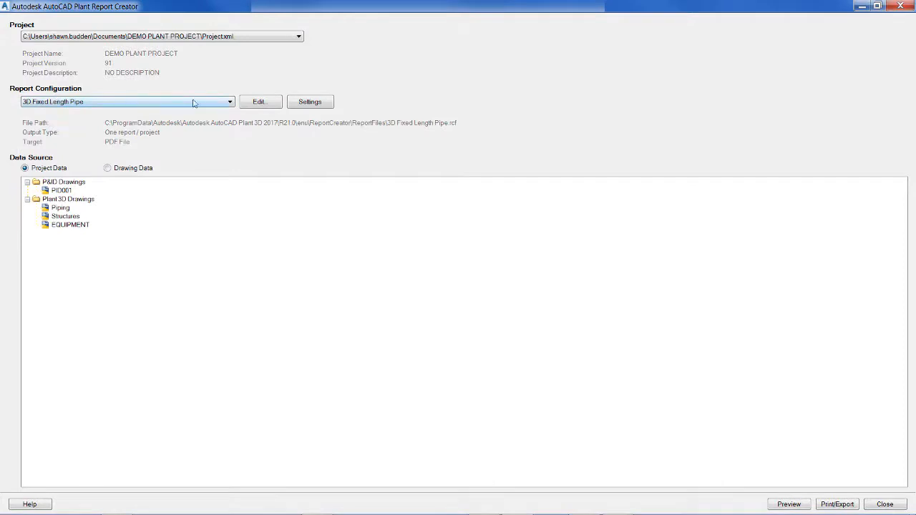
click(264, 106)
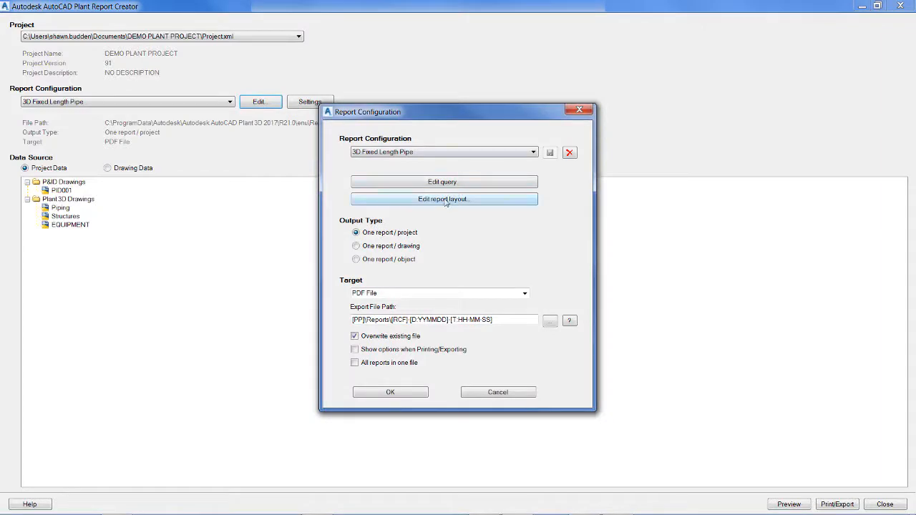
click(484, 202)
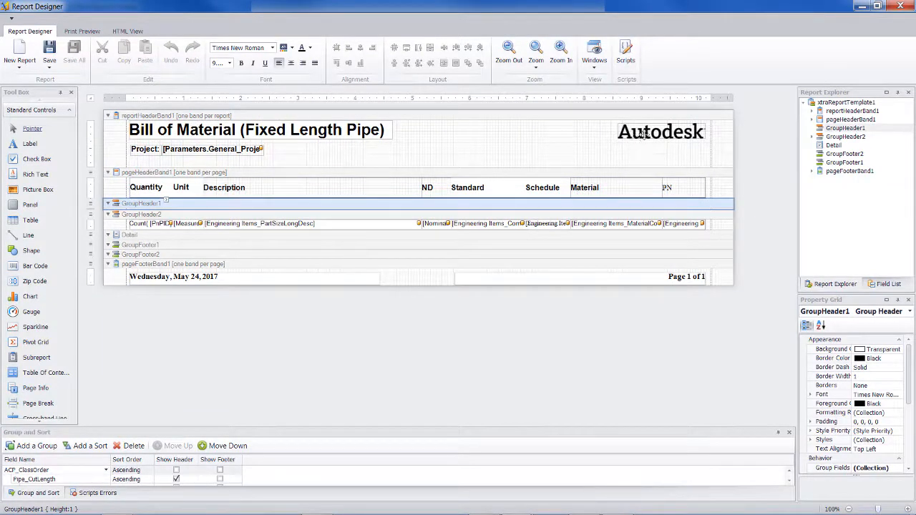
Move the Autodesk logo beside the Bill of Material title in the report header and preview the printed report
drag(642, 133, 432, 136)
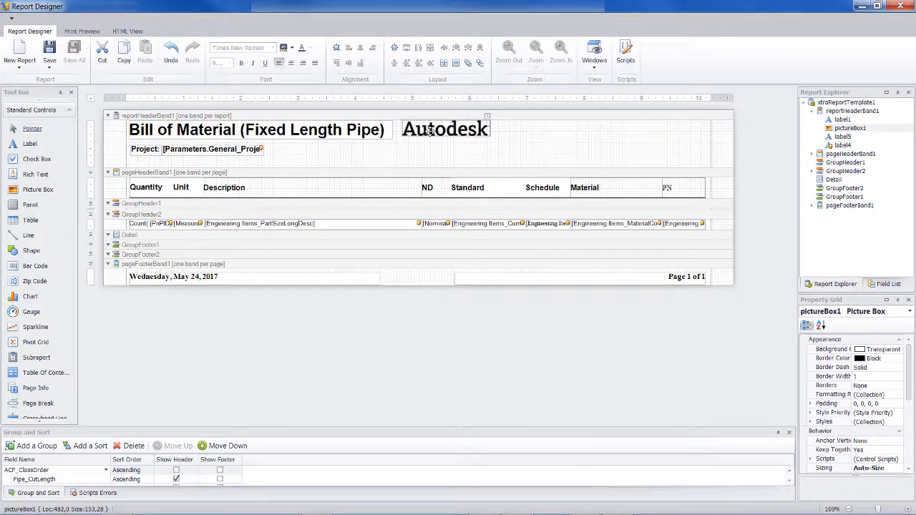
click(95, 32)
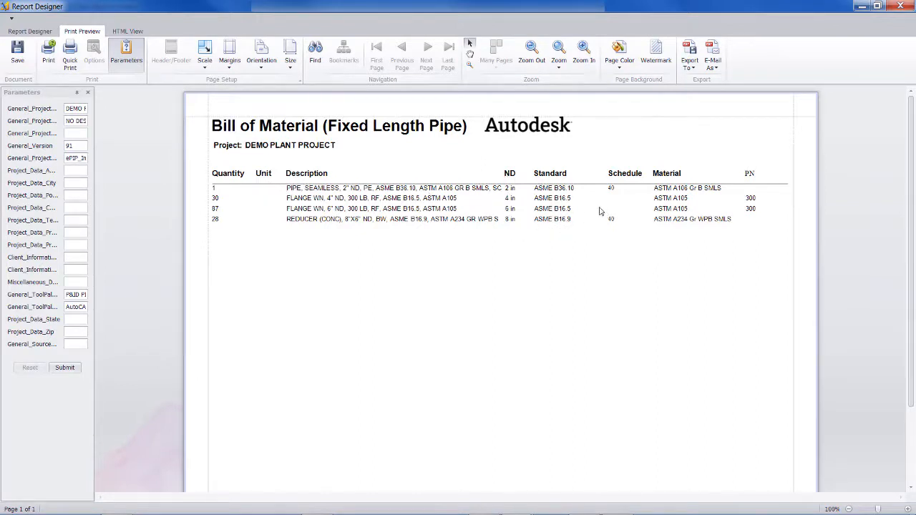
Return to the report design and move the Autodesk logo back to the right margin of the report header
click(32, 31)
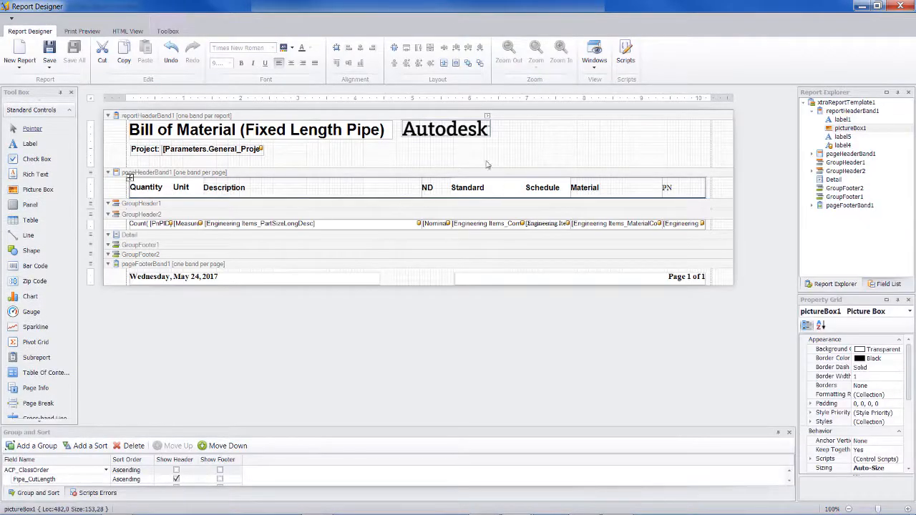
drag(439, 127, 458, 130)
drag(498, 132, 702, 126)
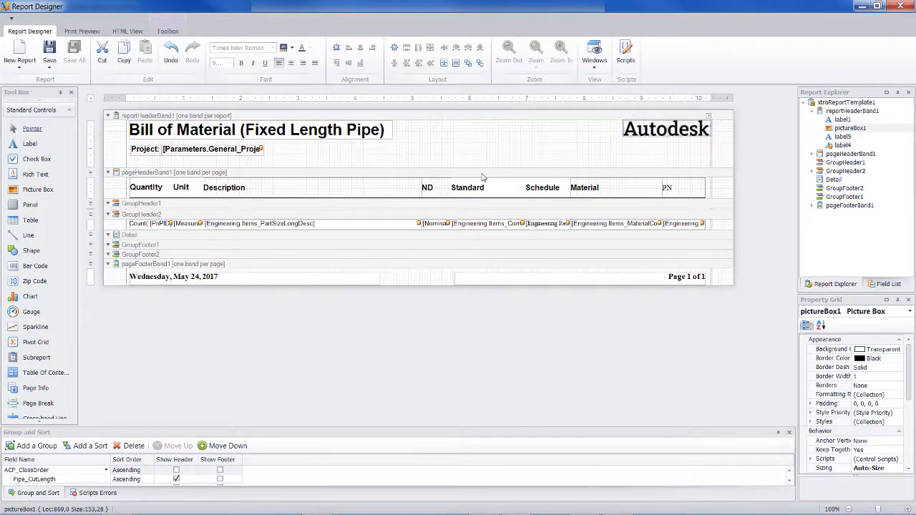
Inspect the ND, Standard and Description column headings and the first group header band, and preview the printed report
click(429, 187)
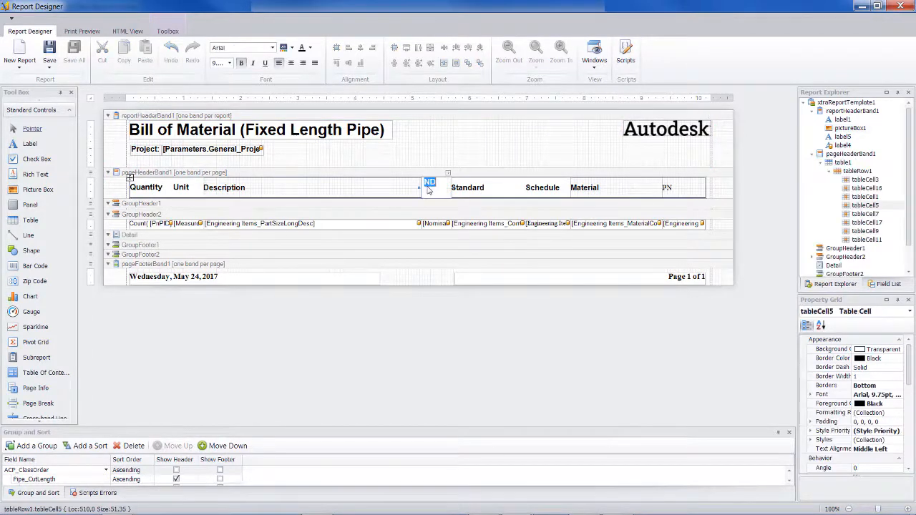
click(472, 193)
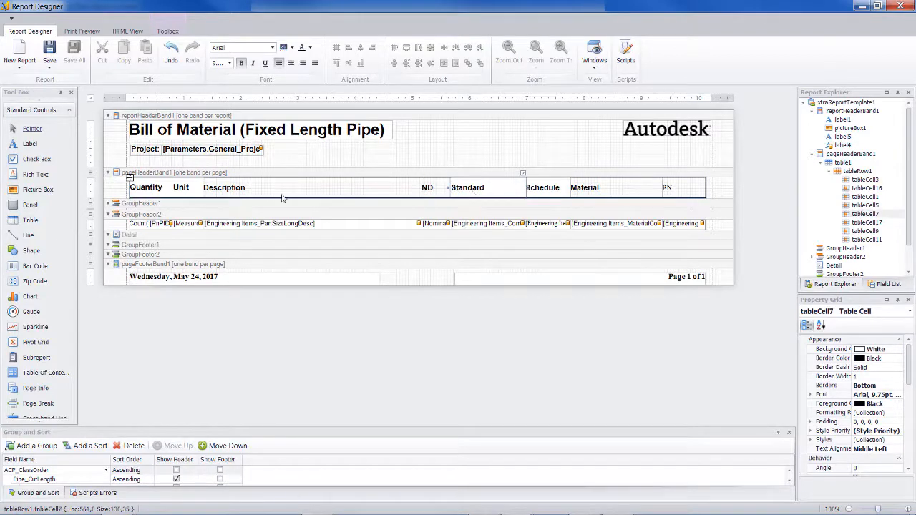
click(231, 191)
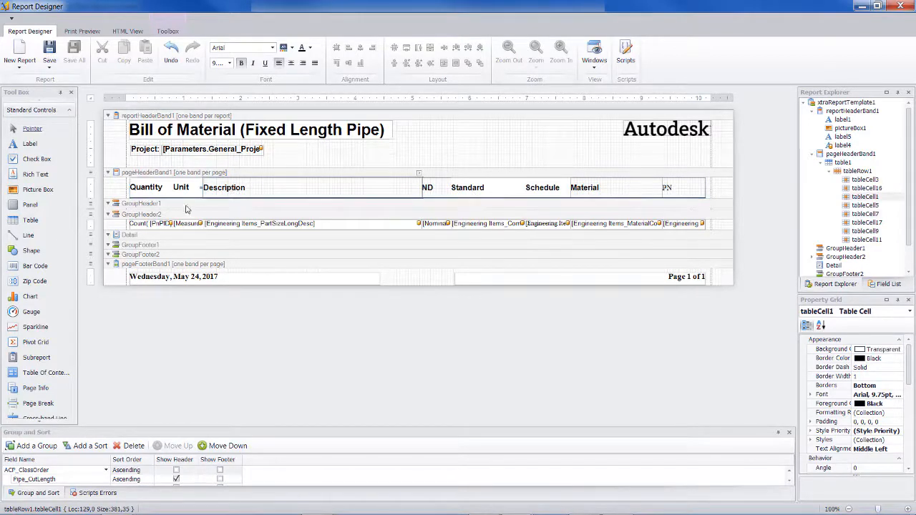
click(128, 207)
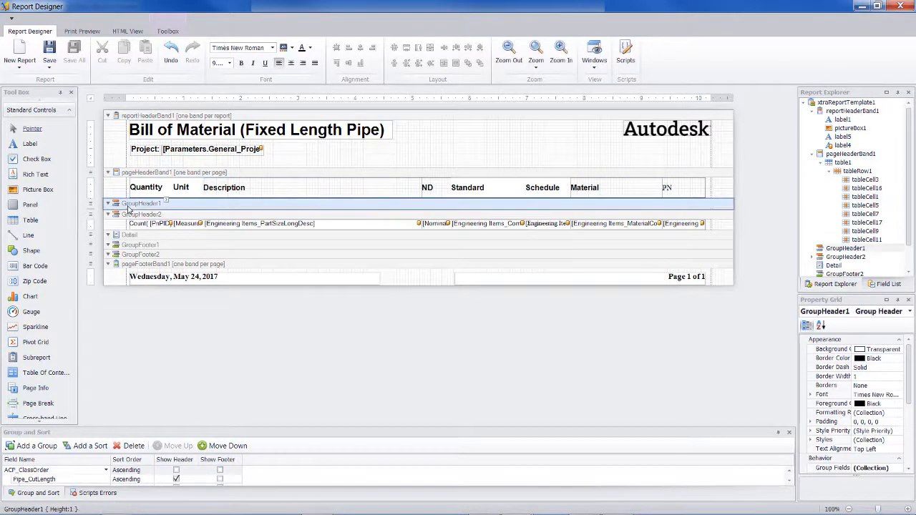
click(108, 205)
click(109, 205)
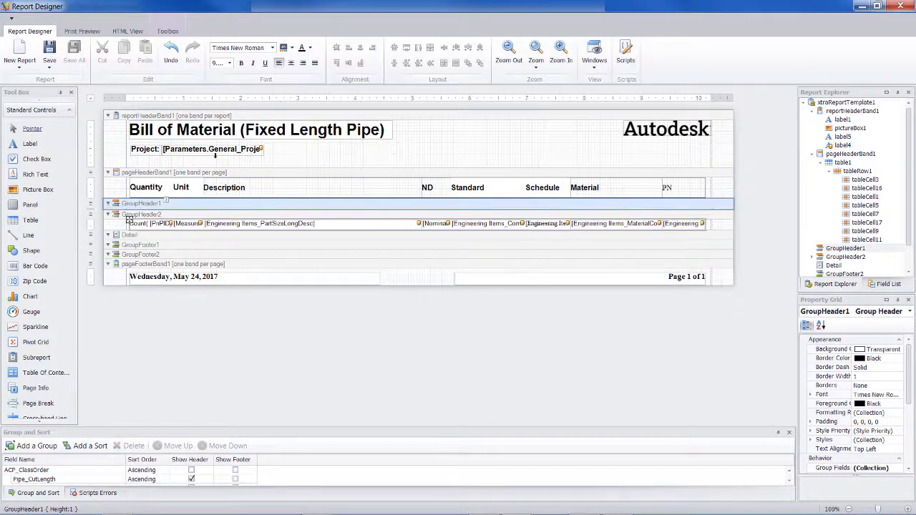
click(77, 32)
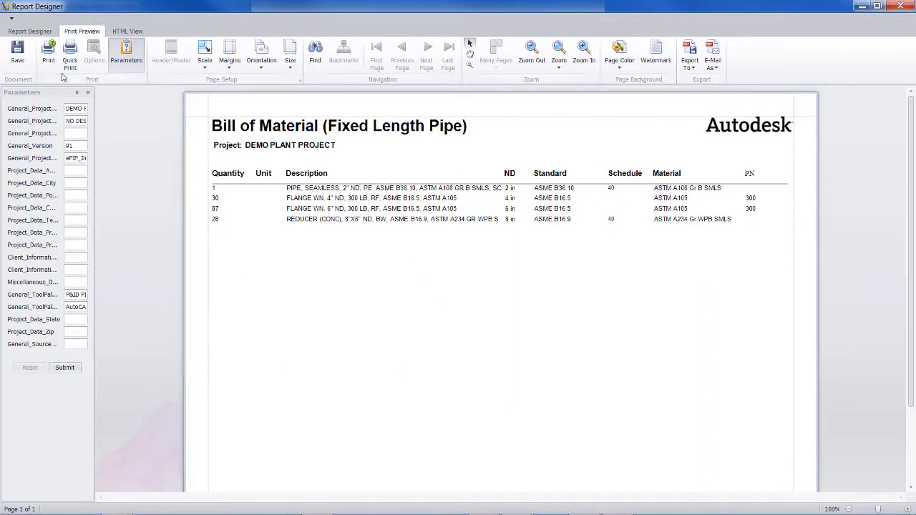
Return to the report design, save the layout, and close the designer after a final print preview
click(30, 31)
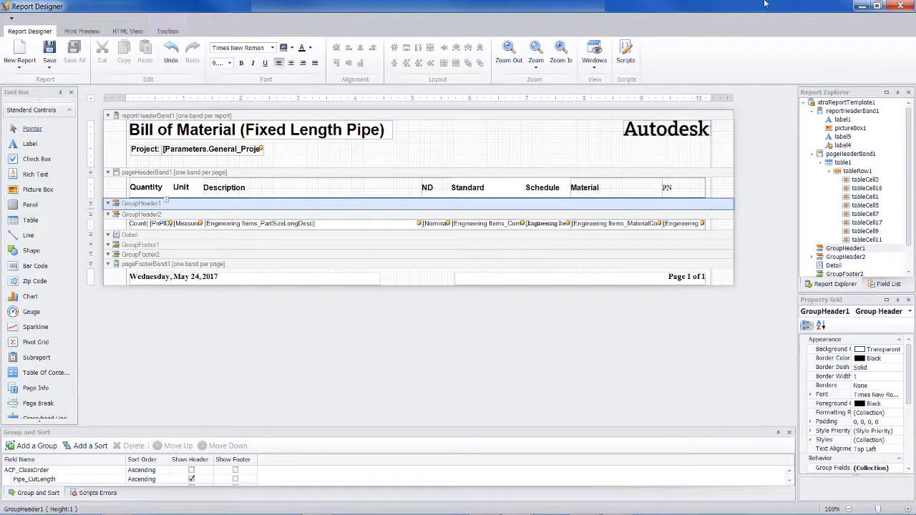
click(48, 65)
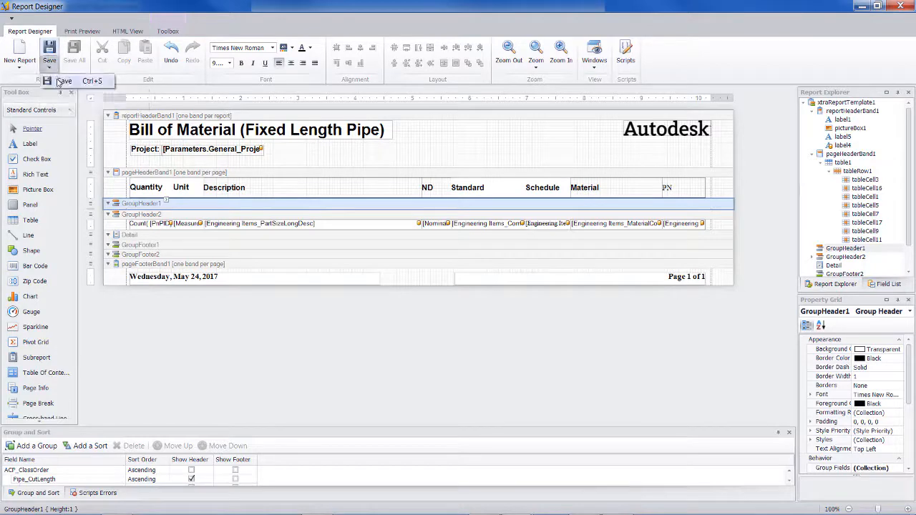
click(58, 82)
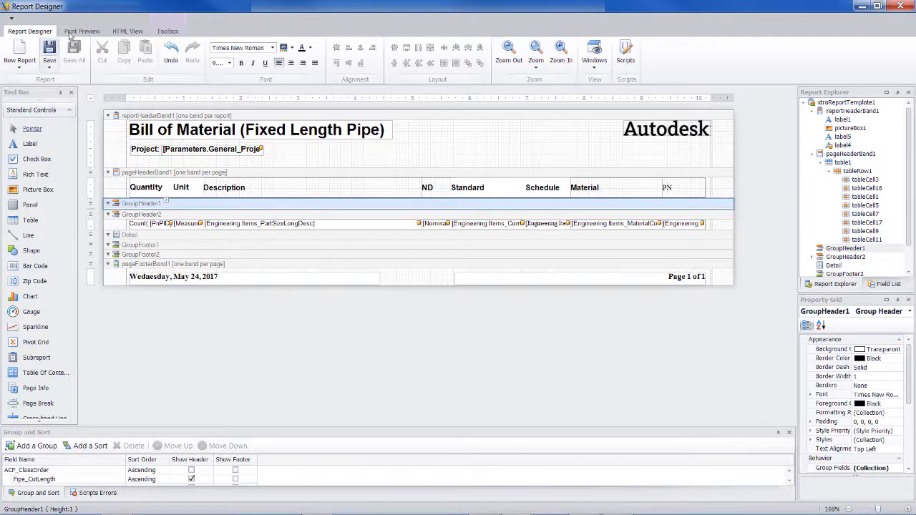
click(85, 32)
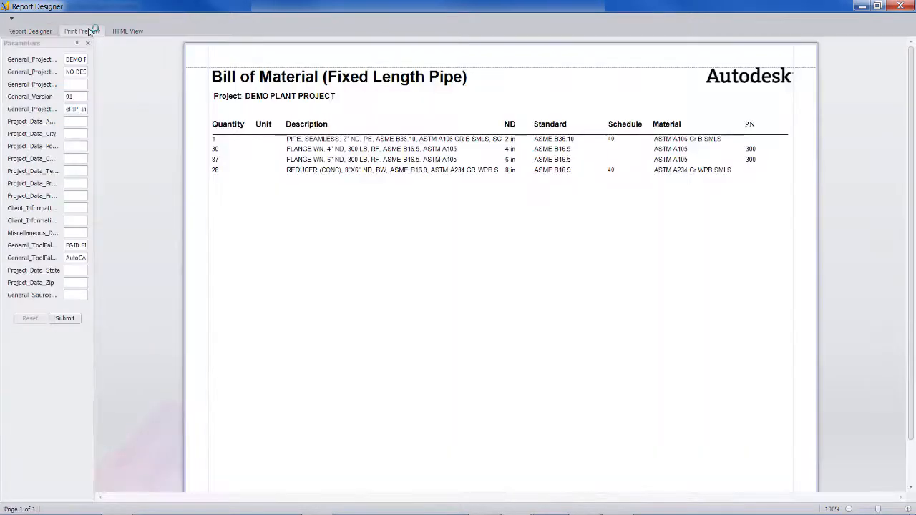
click(900, 6)
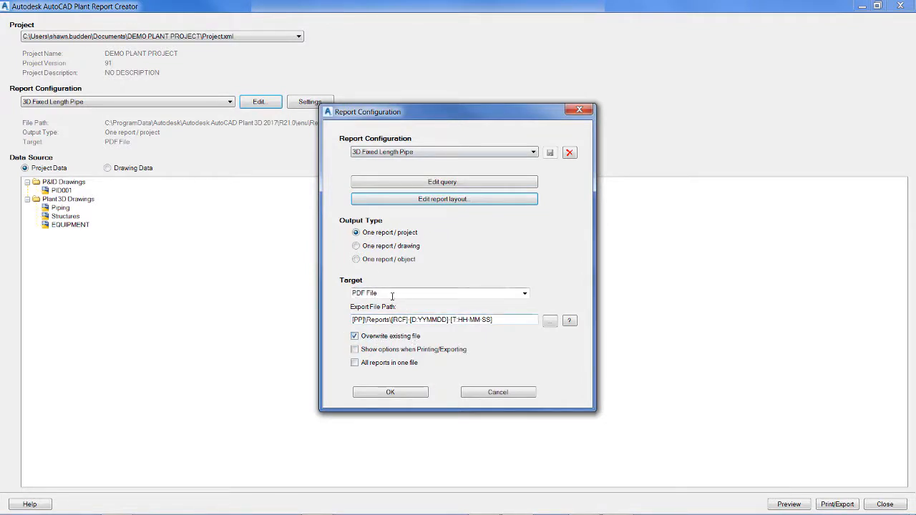
Review the available target file types and accept the report configuration with PDF File as the target
double_click(526, 295)
click(525, 294)
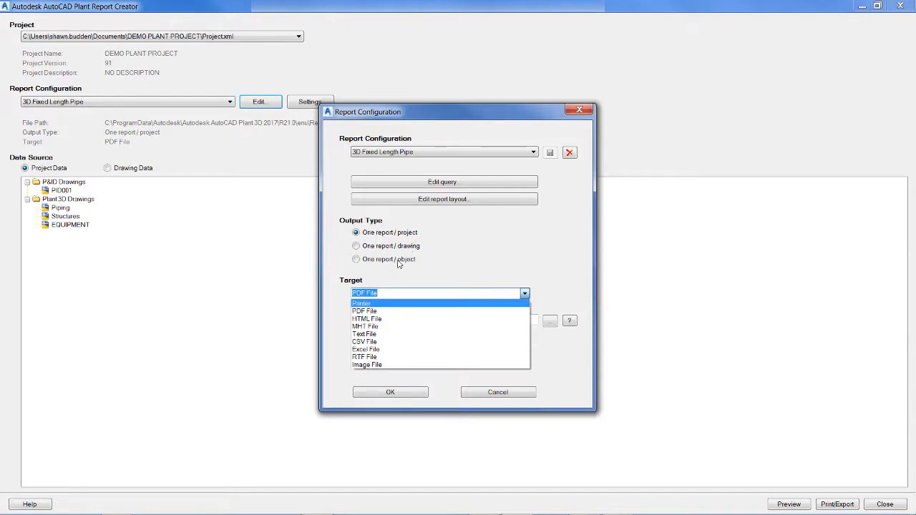
click(408, 398)
click(408, 397)
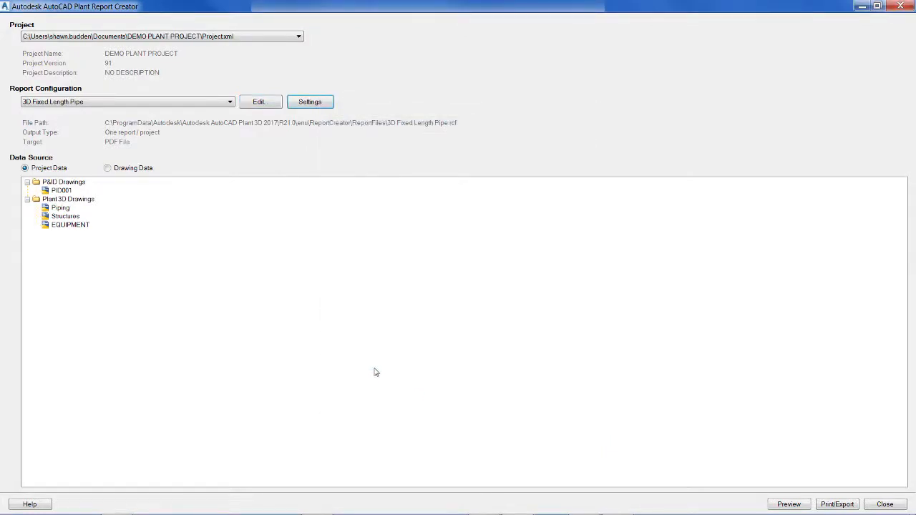
Preview the 3D Fixed Length Pipe report, close the preview and export the report
click(787, 505)
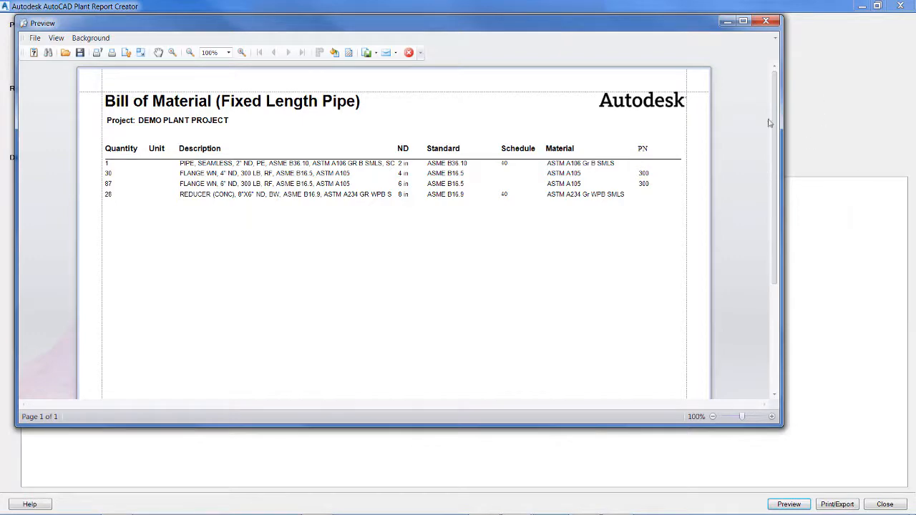
click(767, 22)
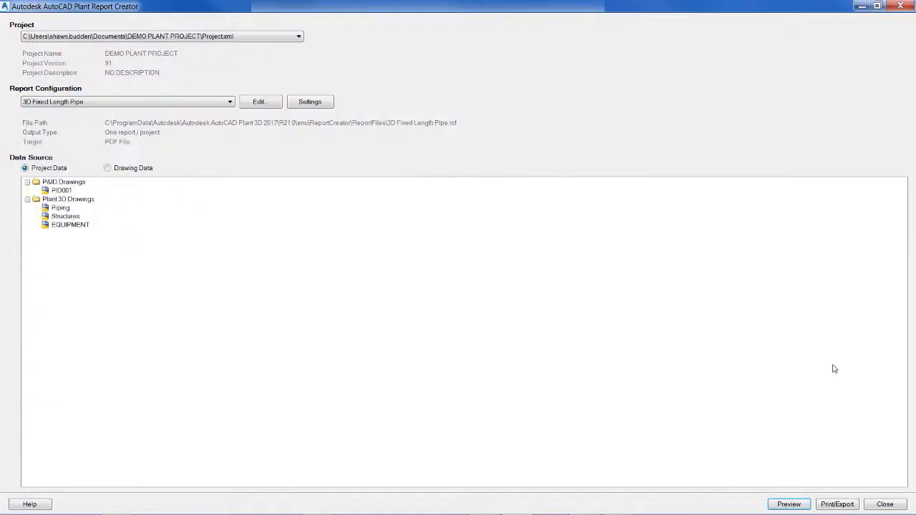
click(835, 504)
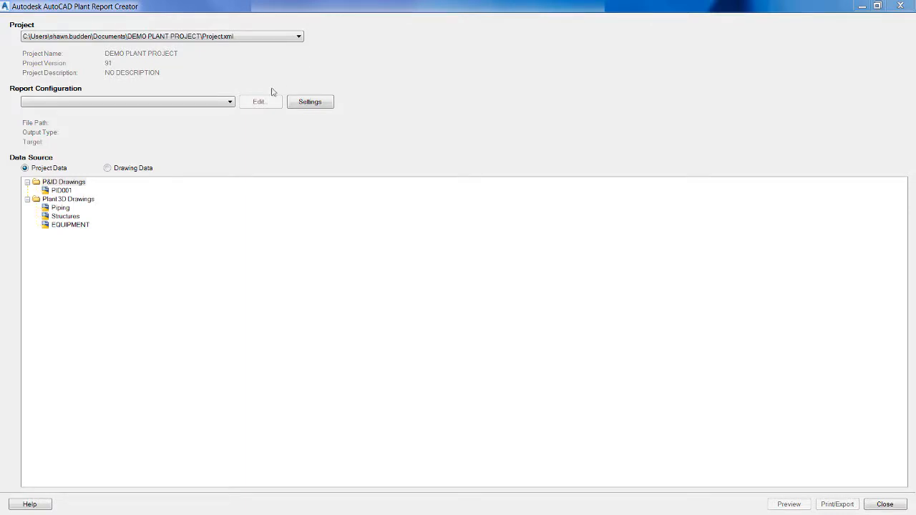
Examine which existing reports a new report configuration can be based on, and cancel creating it
click(223, 104)
click(219, 101)
click(213, 105)
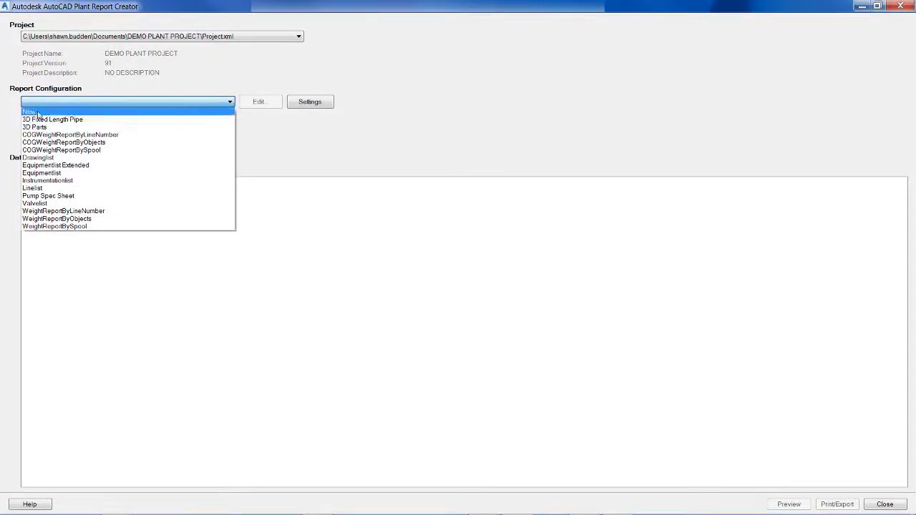
click(30, 113)
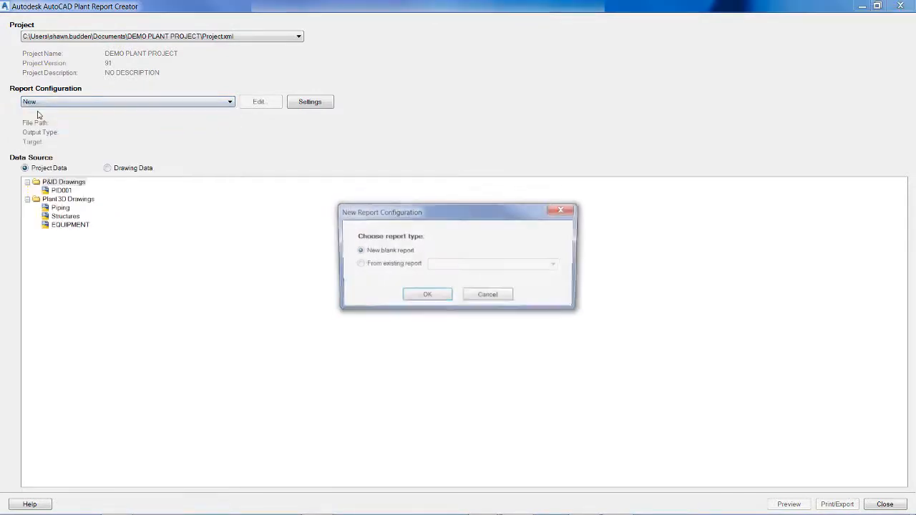
click(360, 265)
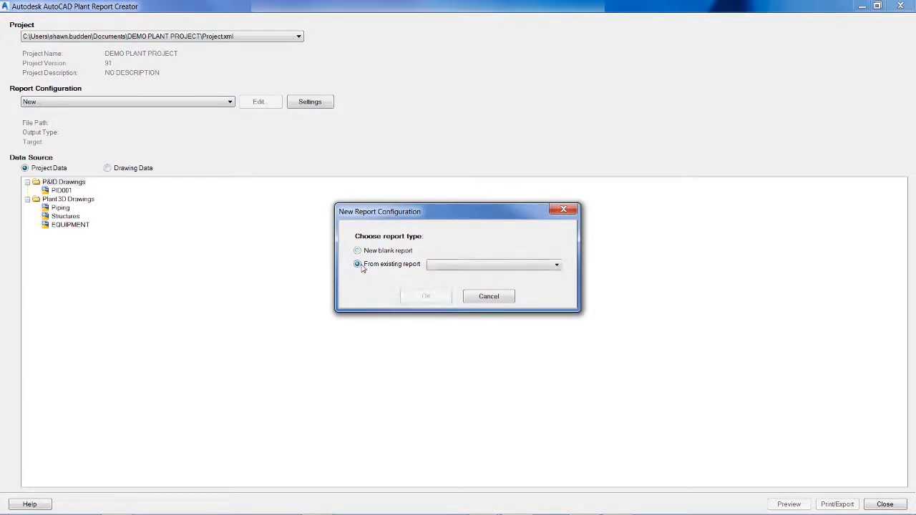
click(513, 271)
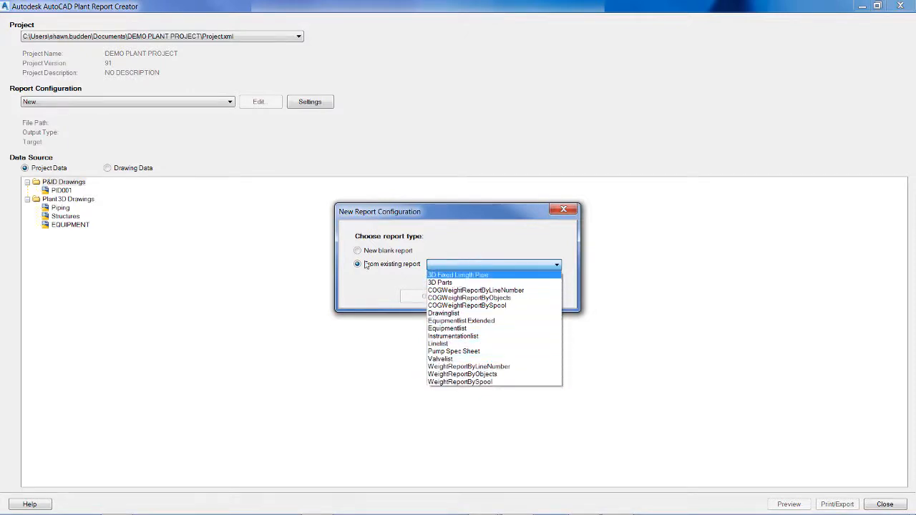
click(499, 248)
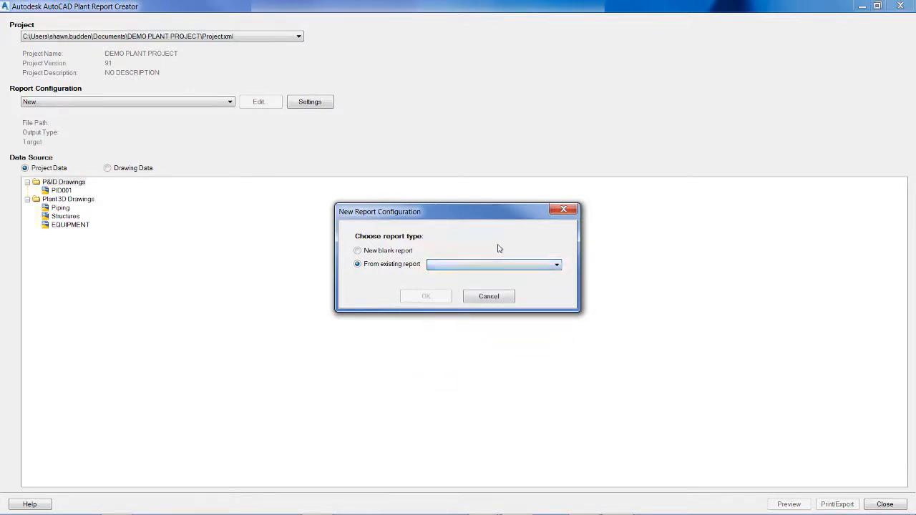
click(491, 296)
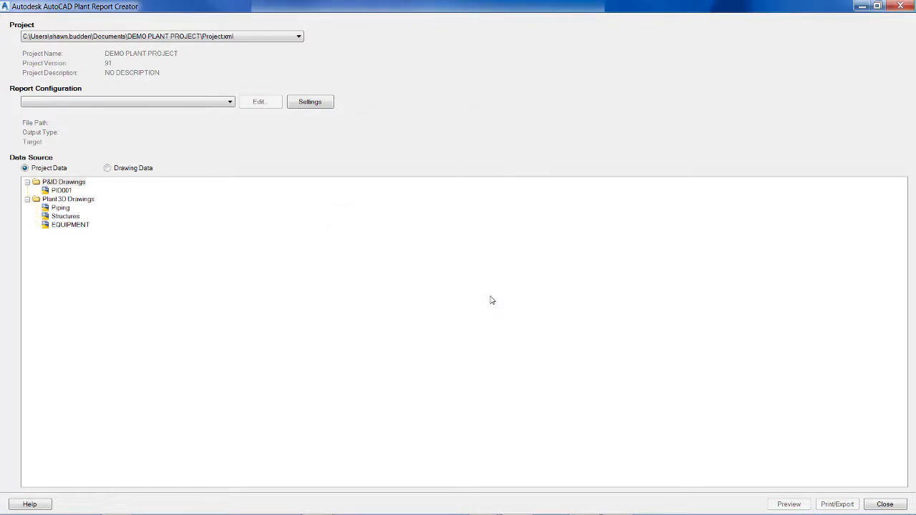
Select the 3D Fixed Length Pipe report configuration again and reopen its report layout for editing
click(177, 104)
key(Down)
key(Down)
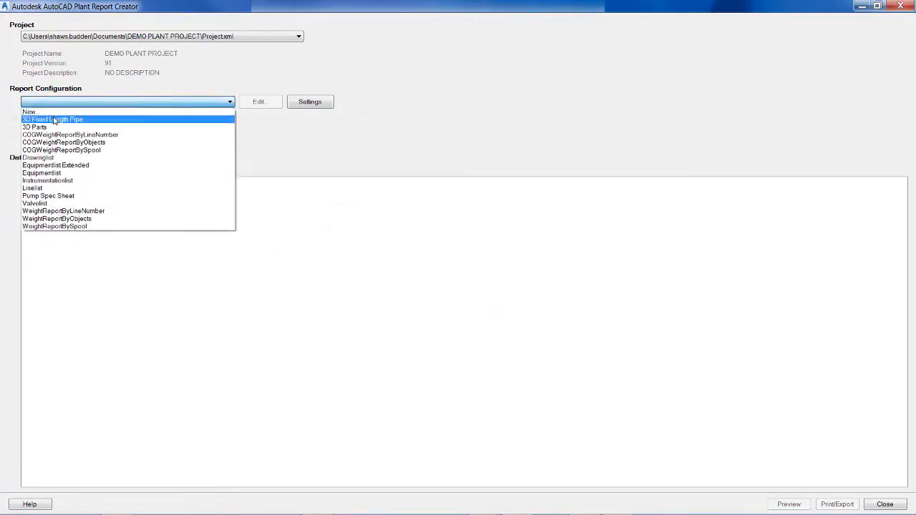
key(Return)
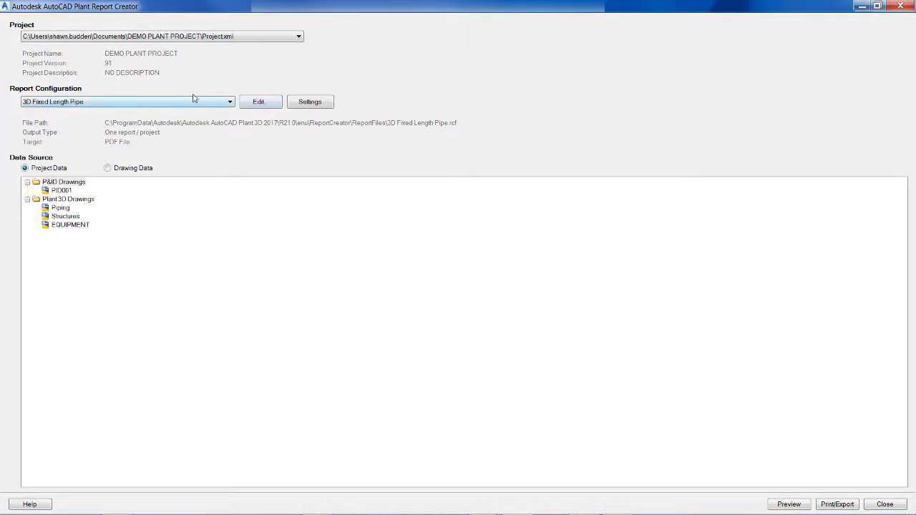
click(258, 105)
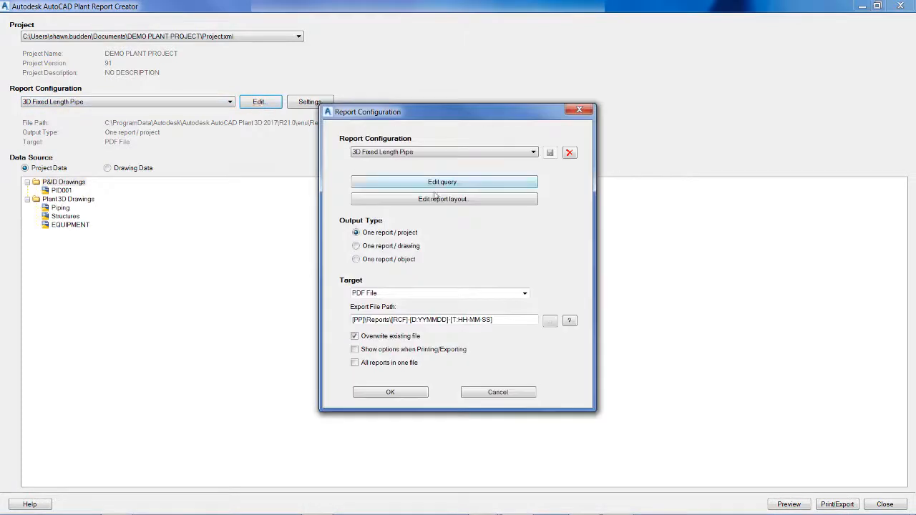
click(445, 200)
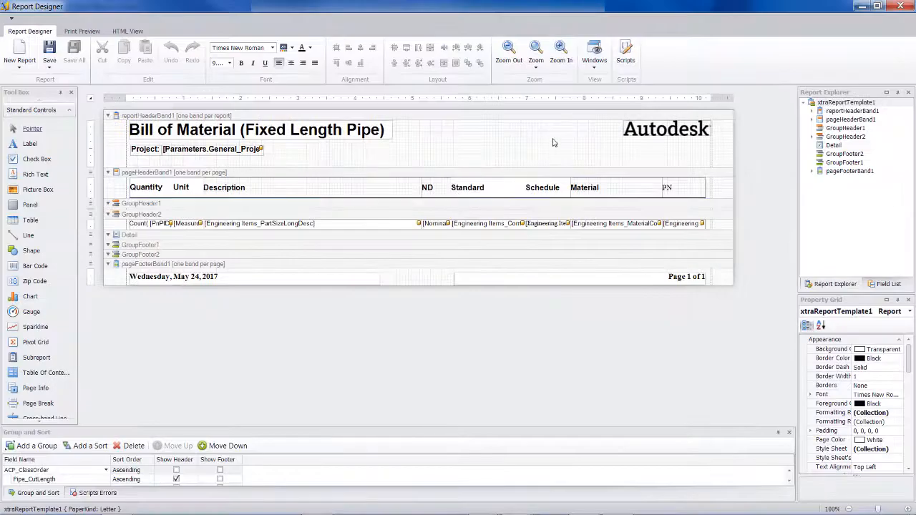
Replace the Autodesk logo in the report header with the get-logo-retina.png image from the Desktop and preview the printed report
click(666, 130)
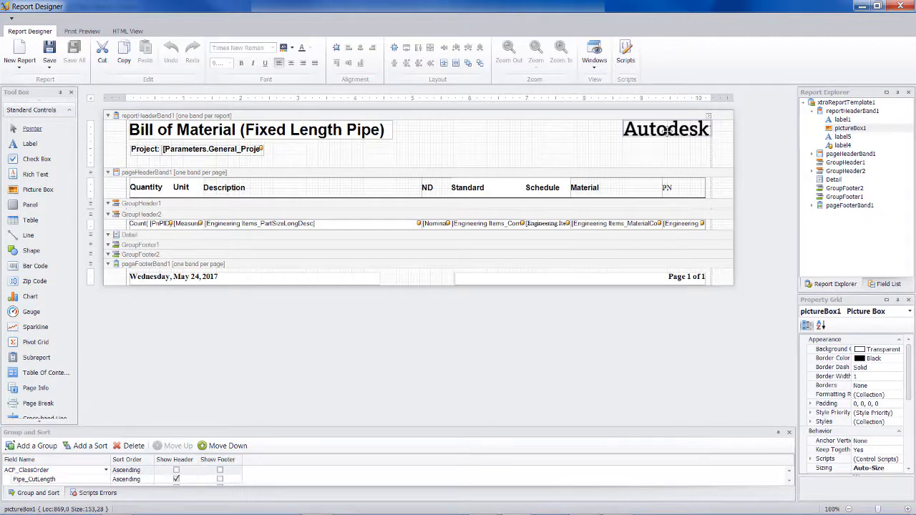
click(708, 117)
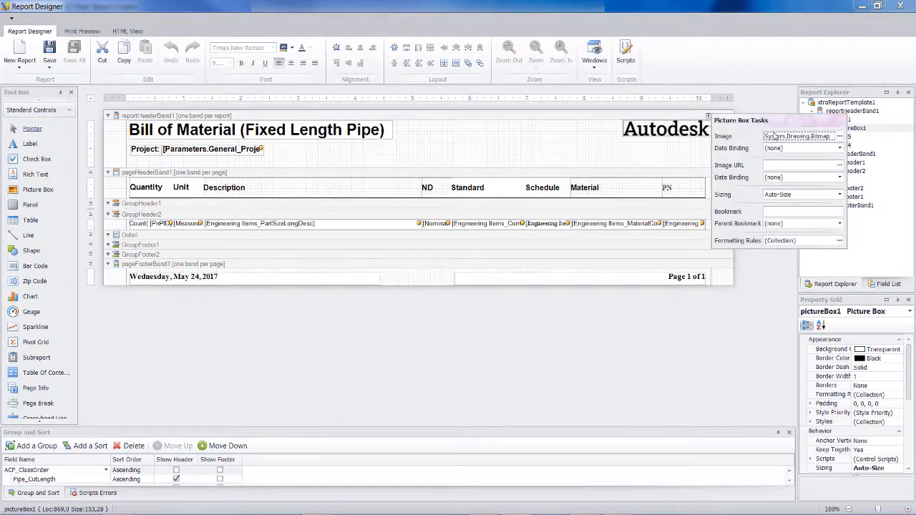
click(839, 138)
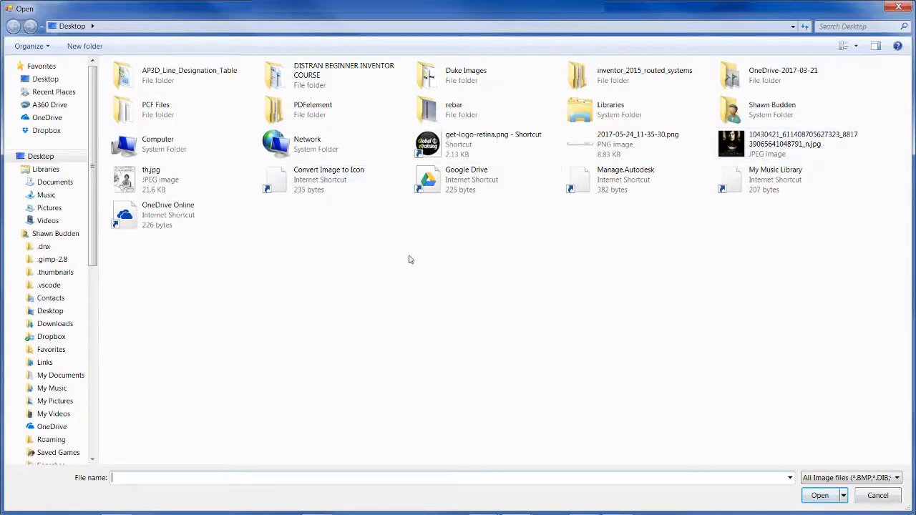
click(445, 145)
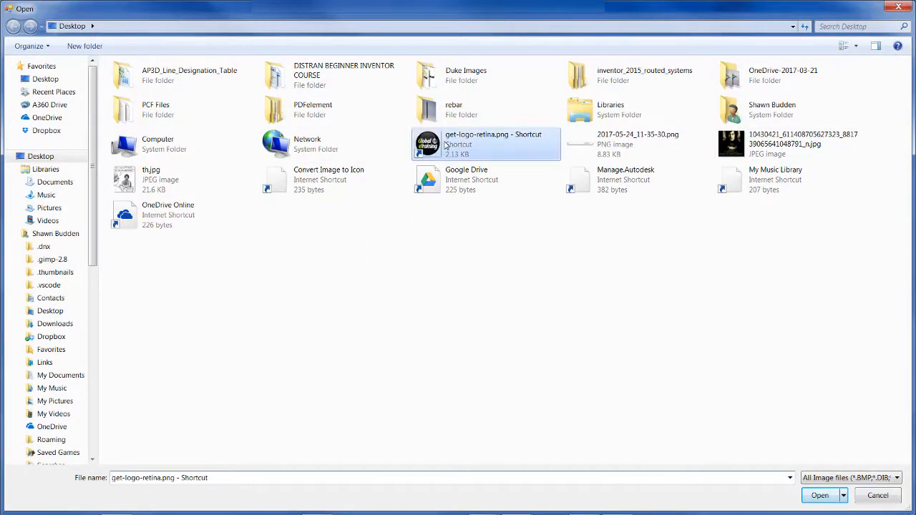
click(822, 497)
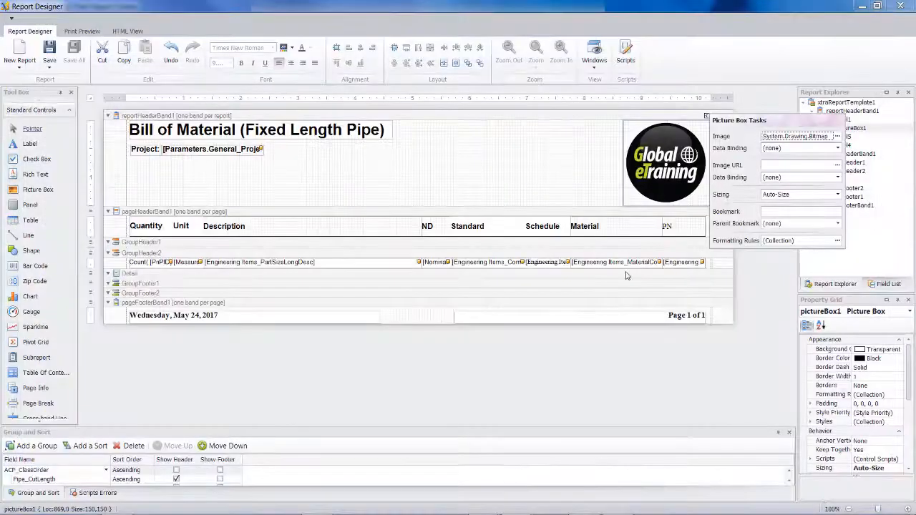
click(74, 32)
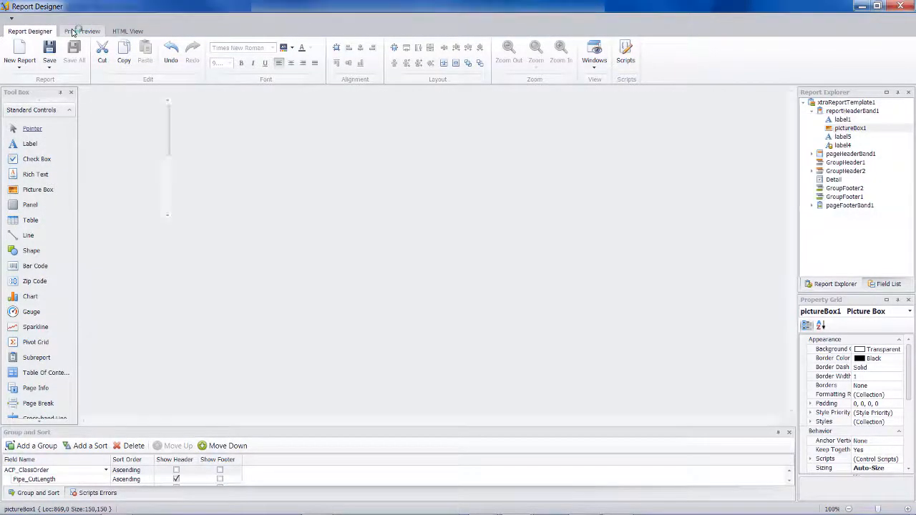